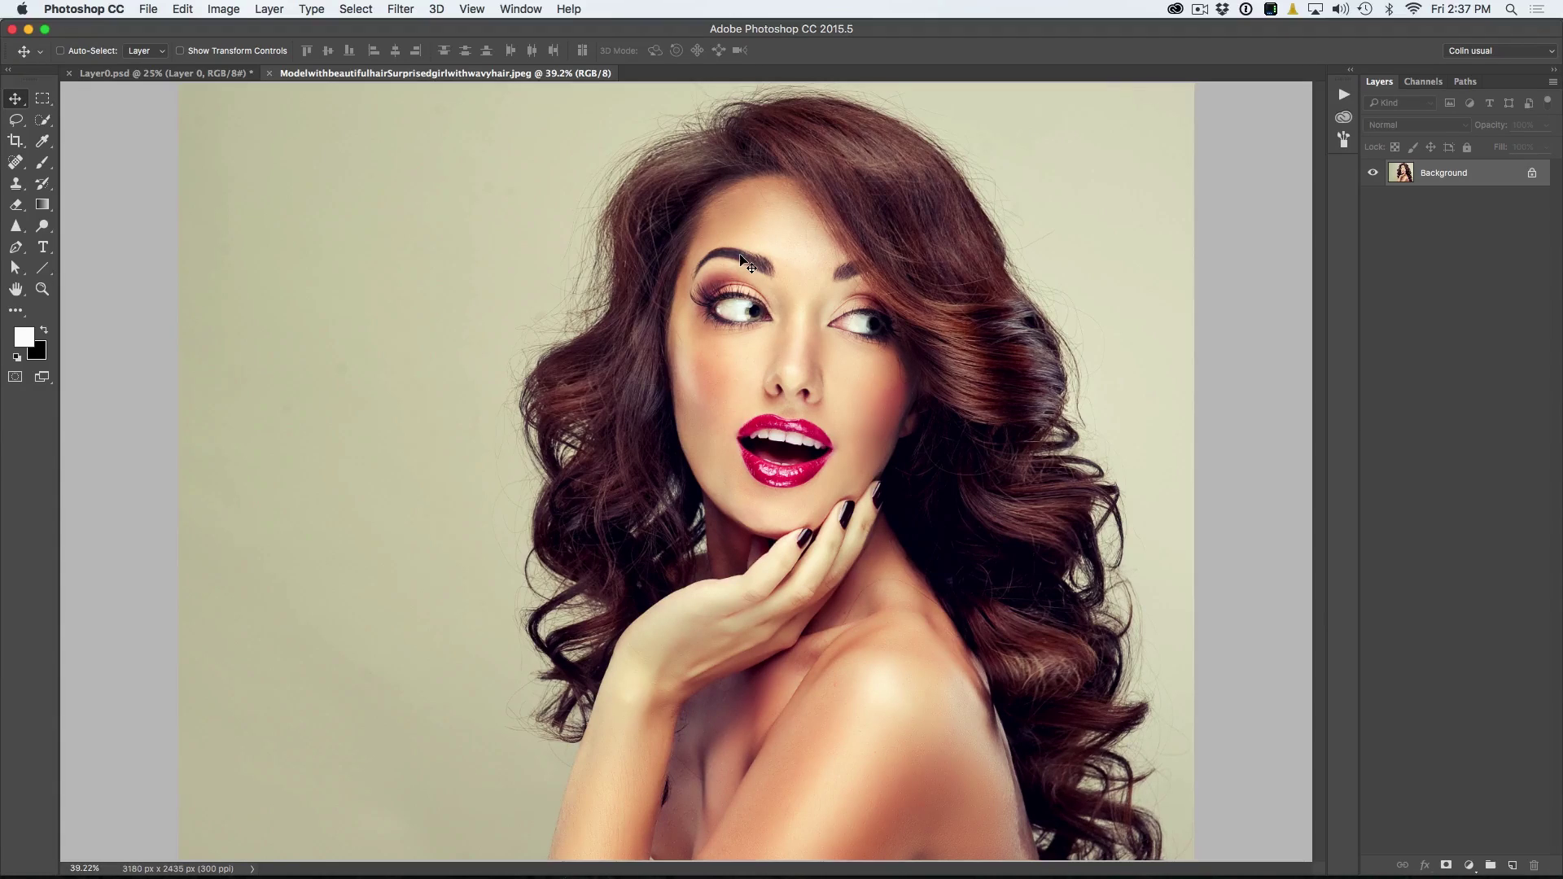
Enter Select and Mask from the Quick Selection tool and set the view to Onion Skin with 33% transparency.
click(45, 125)
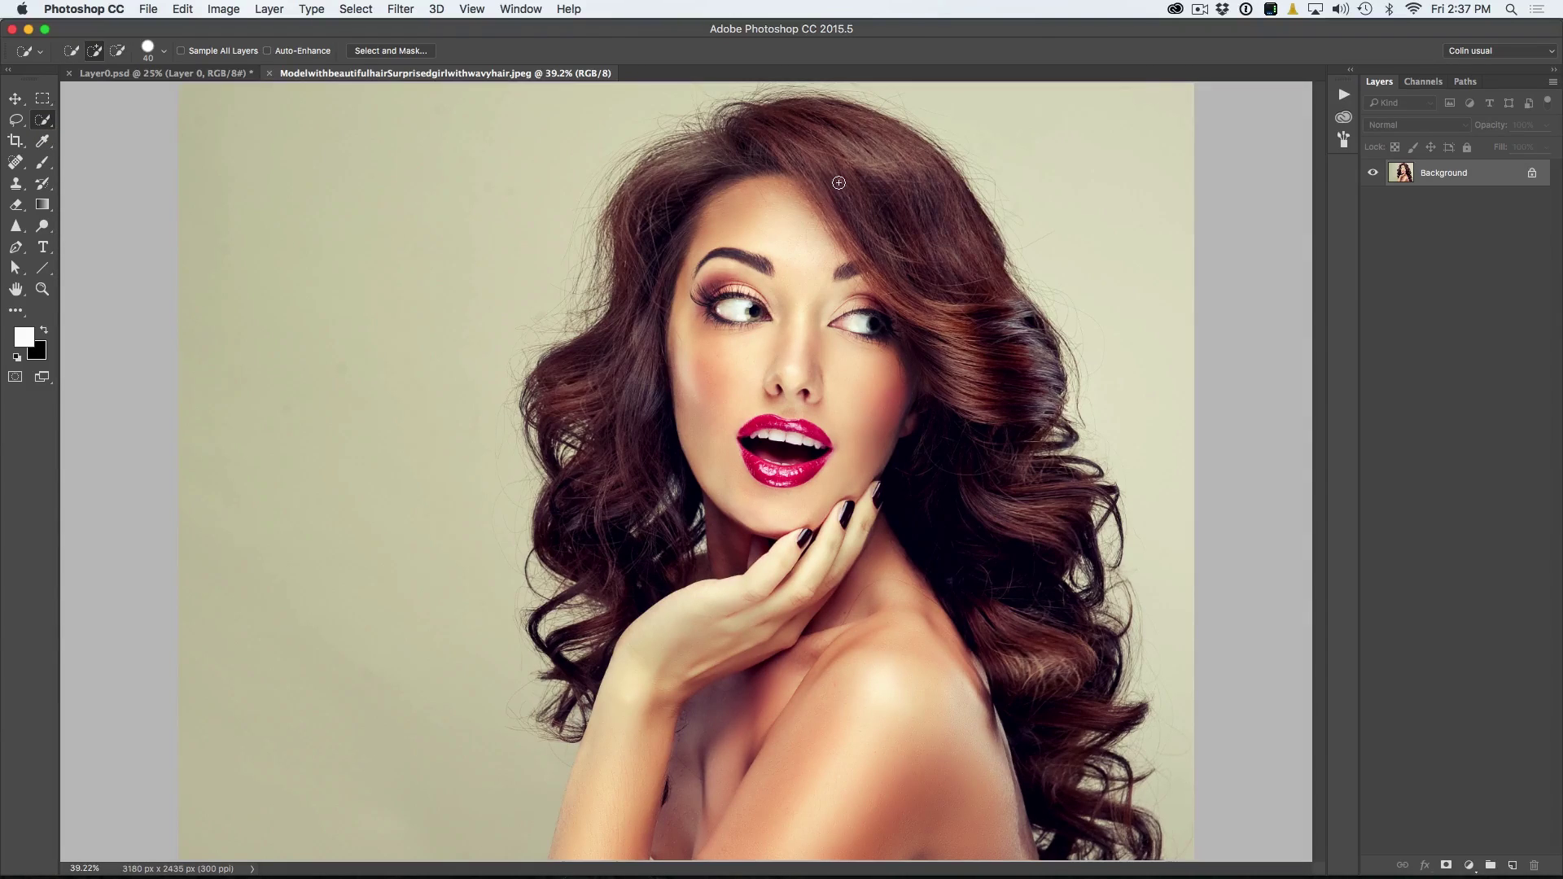
click(399, 52)
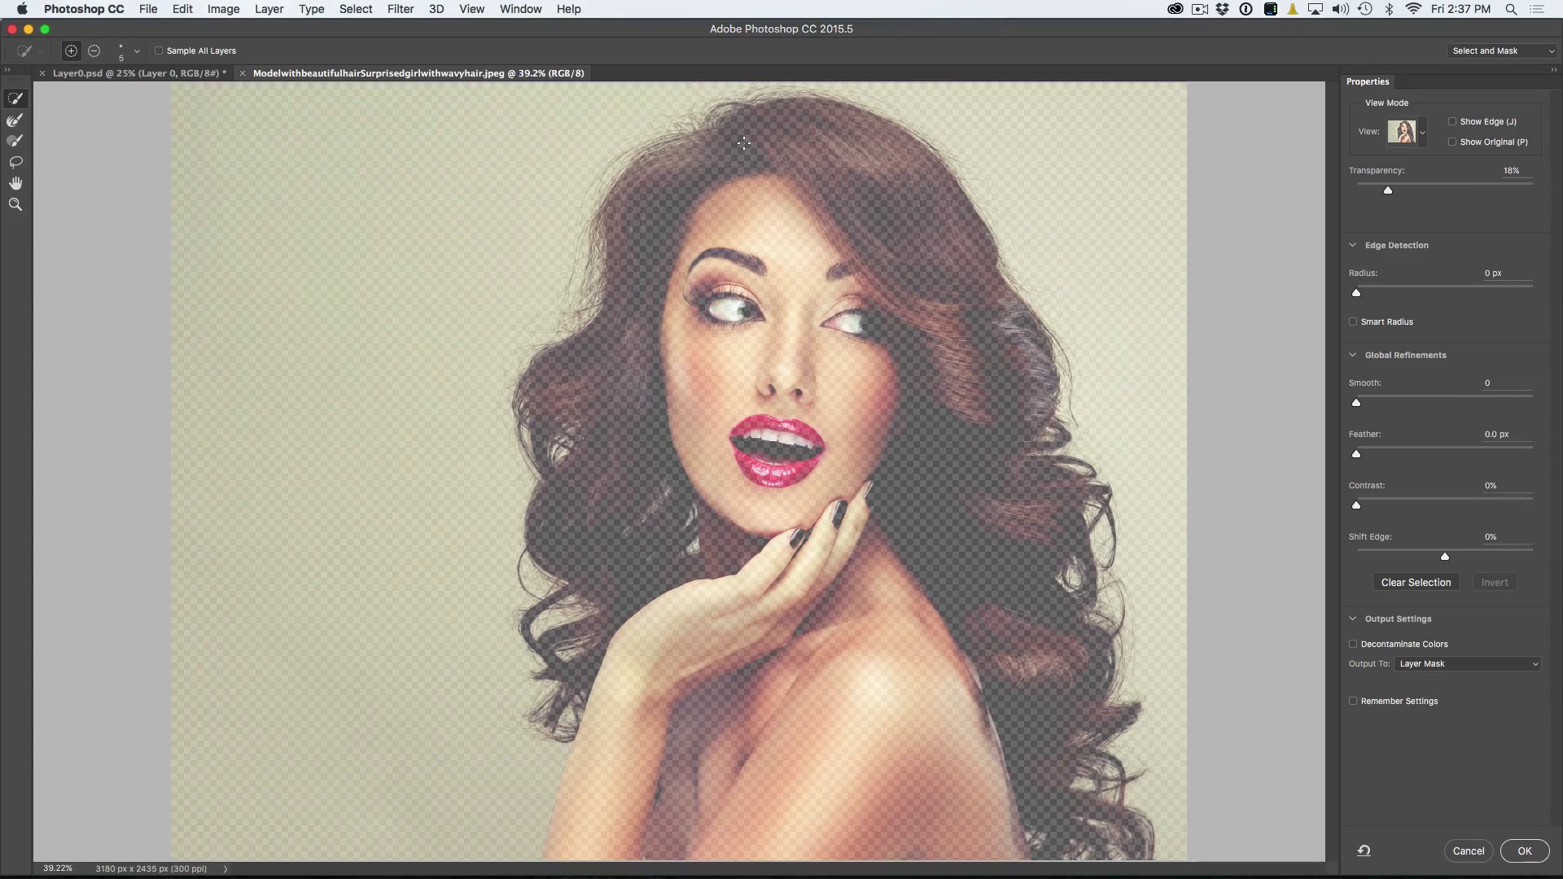
click(1415, 131)
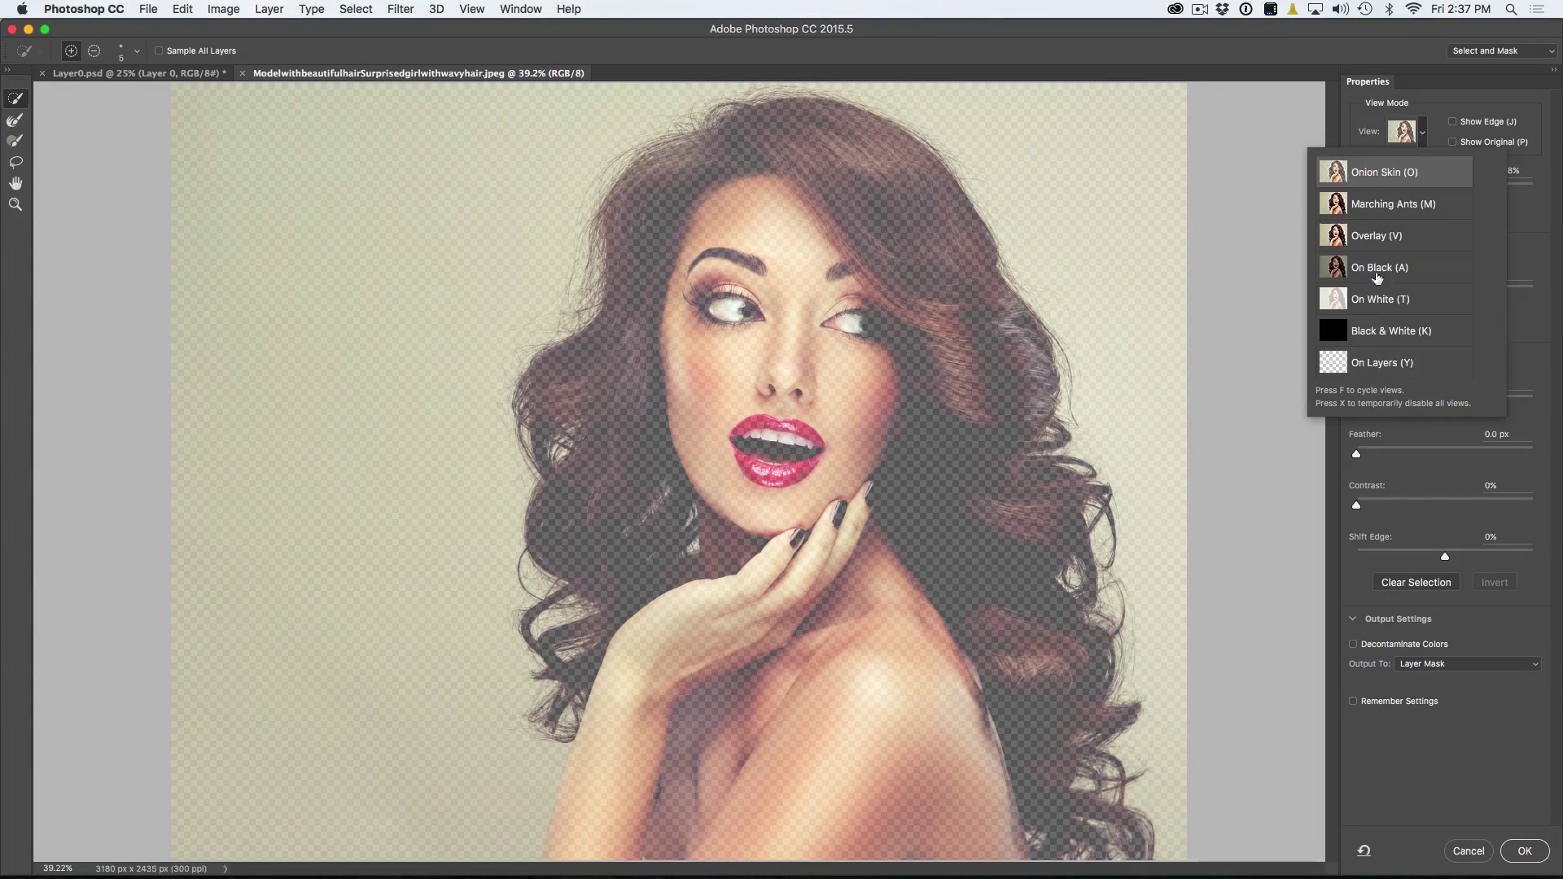
click(1402, 166)
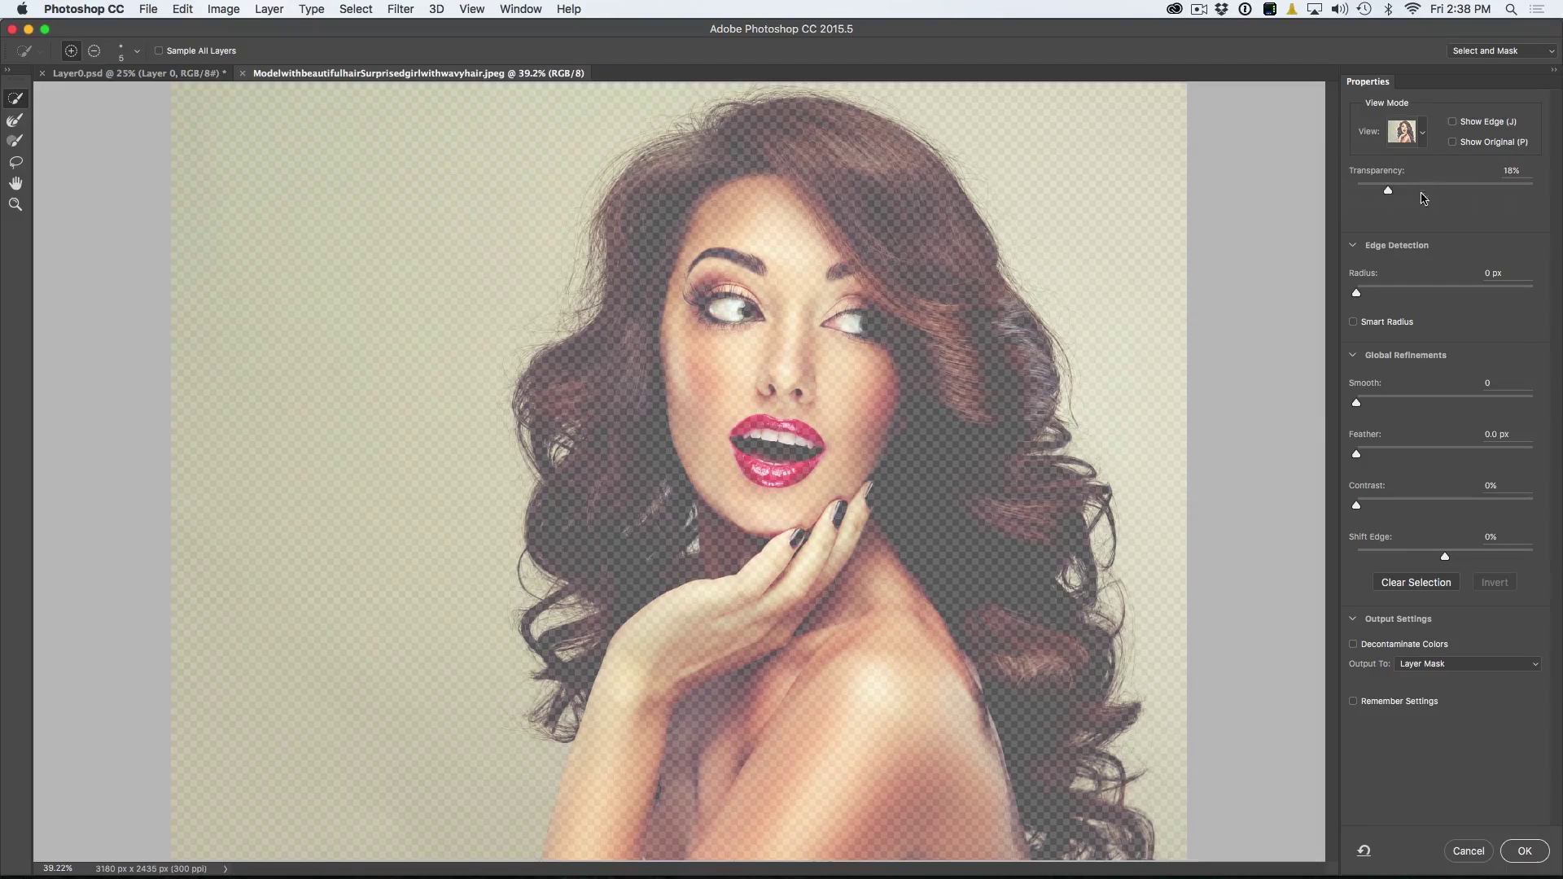
drag(1390, 192, 1352, 193)
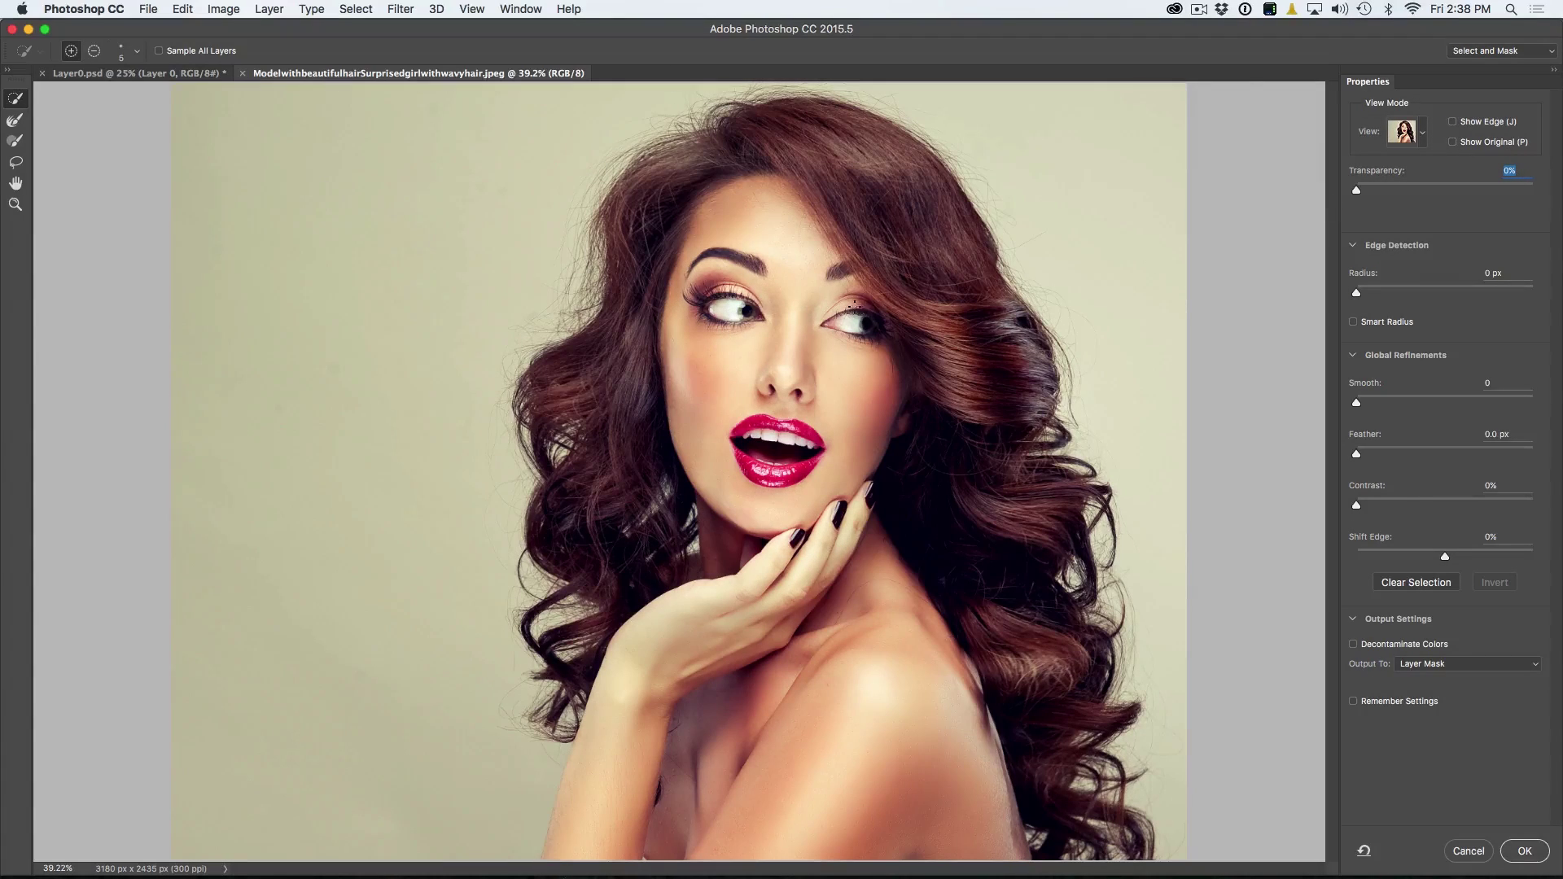
drag(1357, 191, 1415, 193)
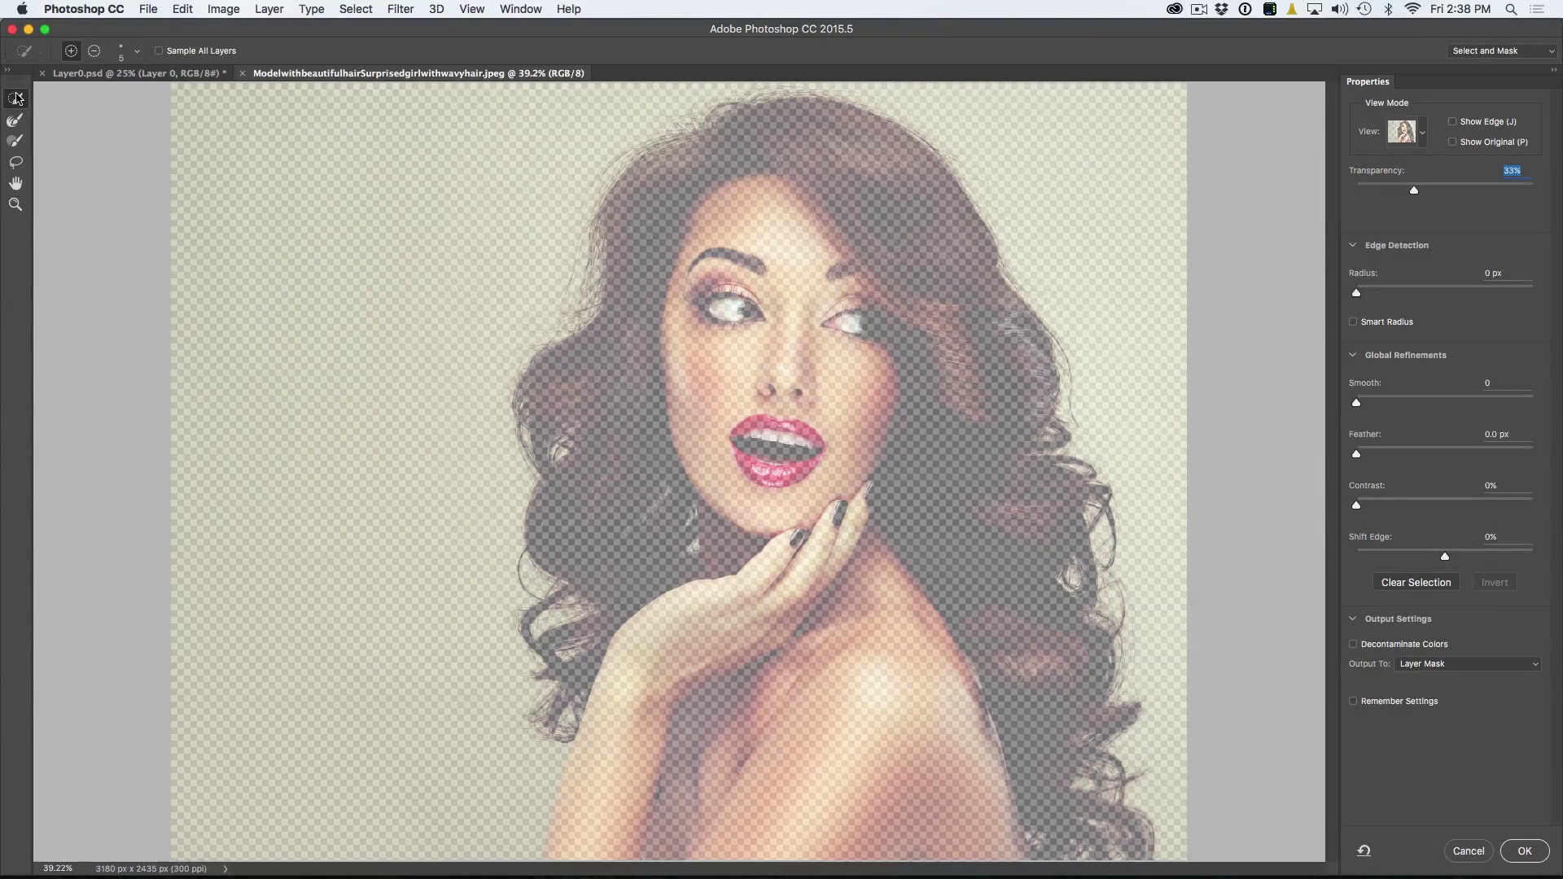
Quick-select the whole woman, covering her face, body, hair, lips and fingernails.
mouse_move(837, 209)
mouse_down()
mouse_move(716, 293)
mouse_move(781, 456)
mouse_move(806, 586)
mouse_up()
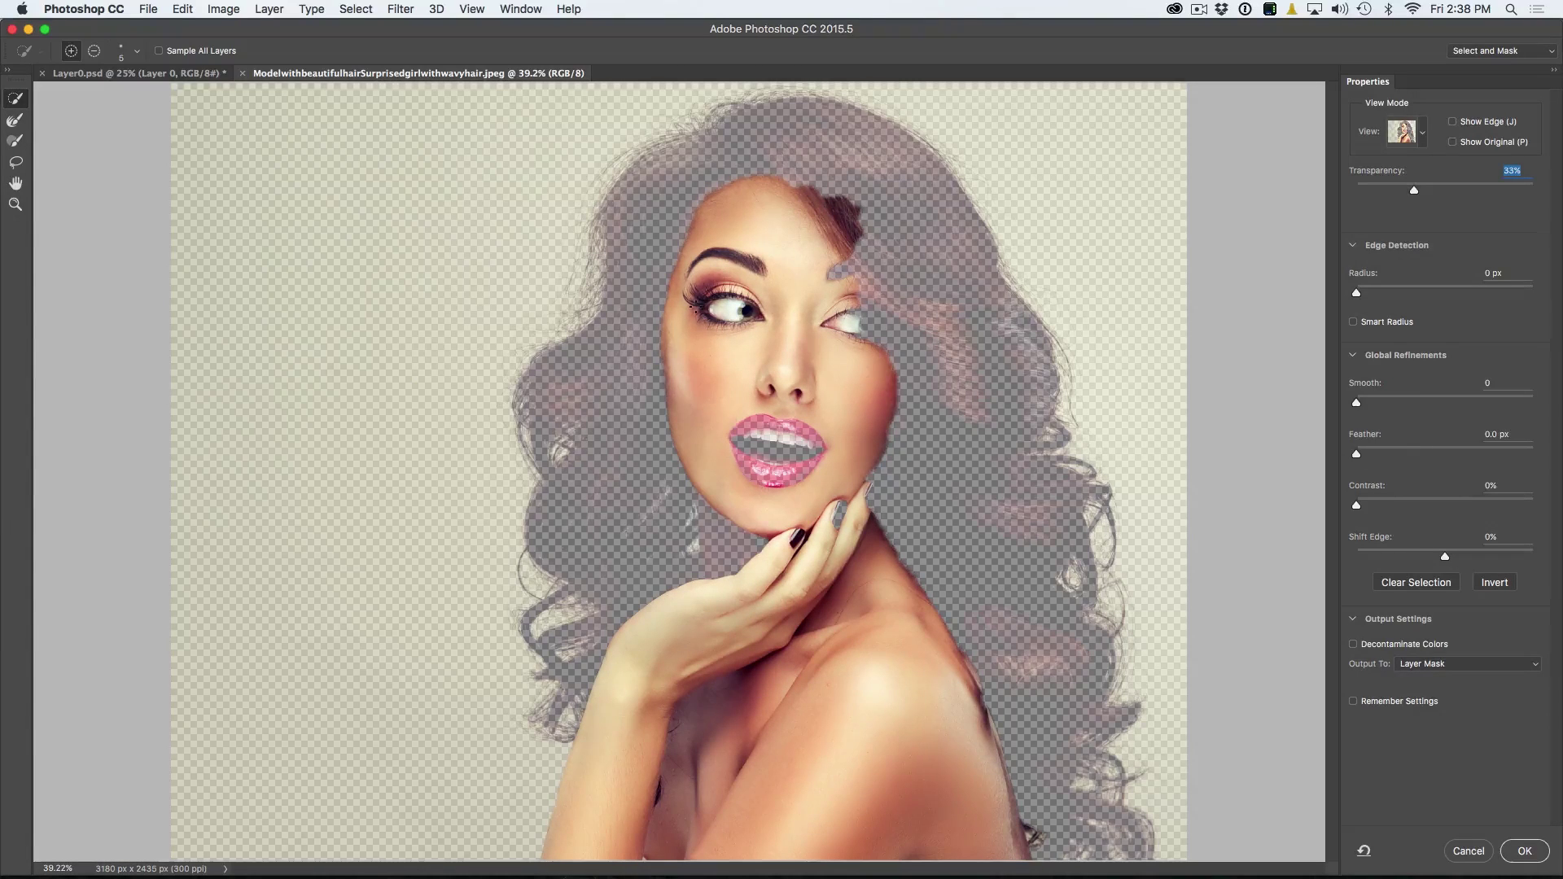
drag(733, 554, 644, 541)
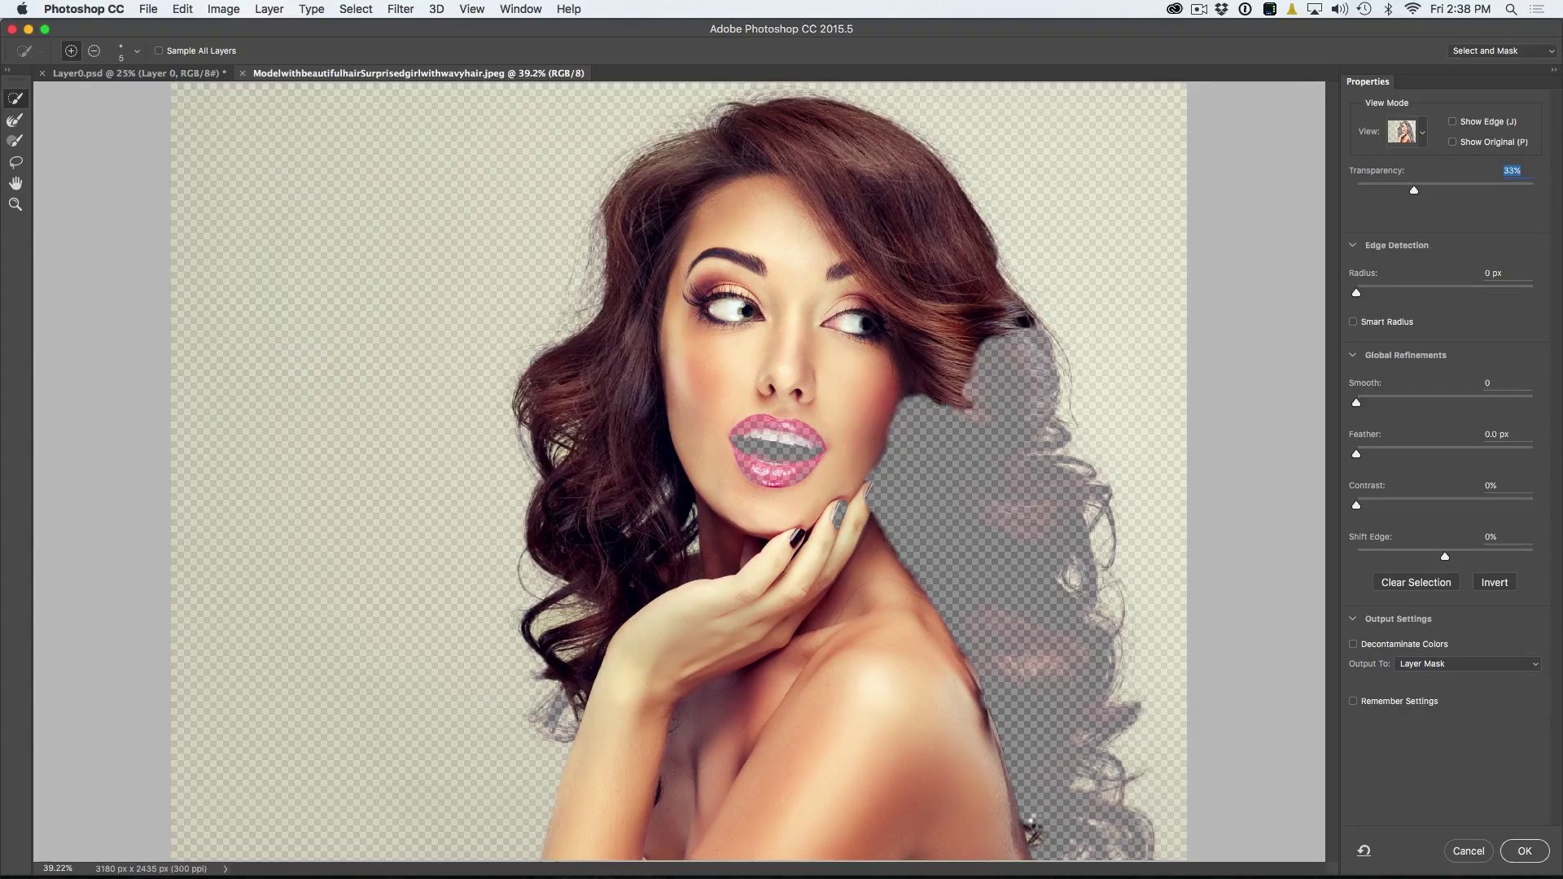
click(784, 460)
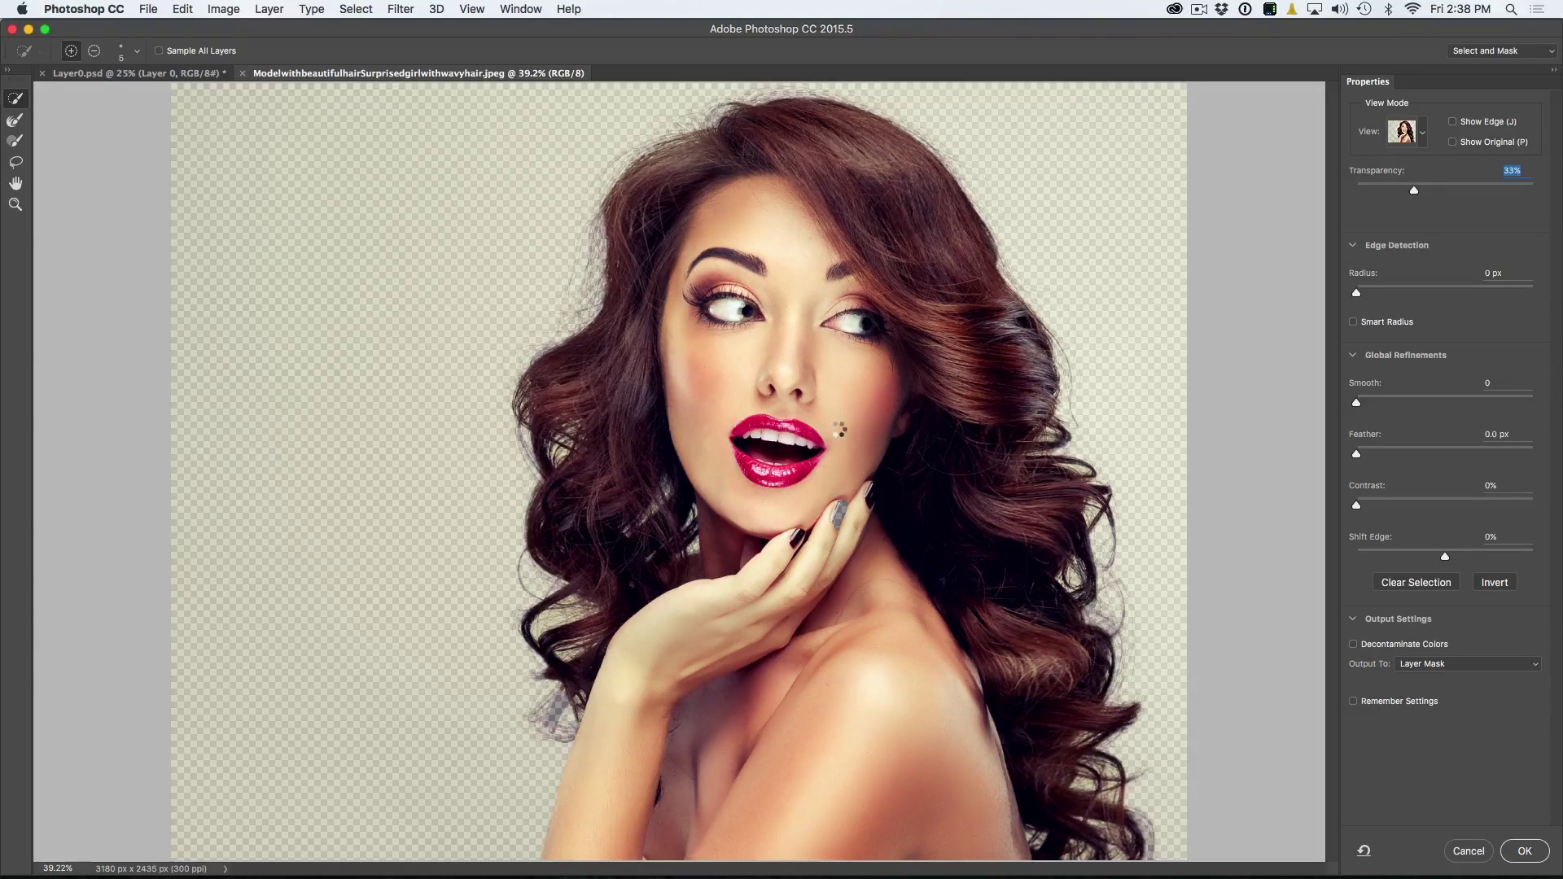
click(833, 520)
click(845, 528)
Check the mask in Onion Skin at 100% transparency and in Black & White, and set the view to On Black at 100% opacity.
drag(1414, 191, 1534, 189)
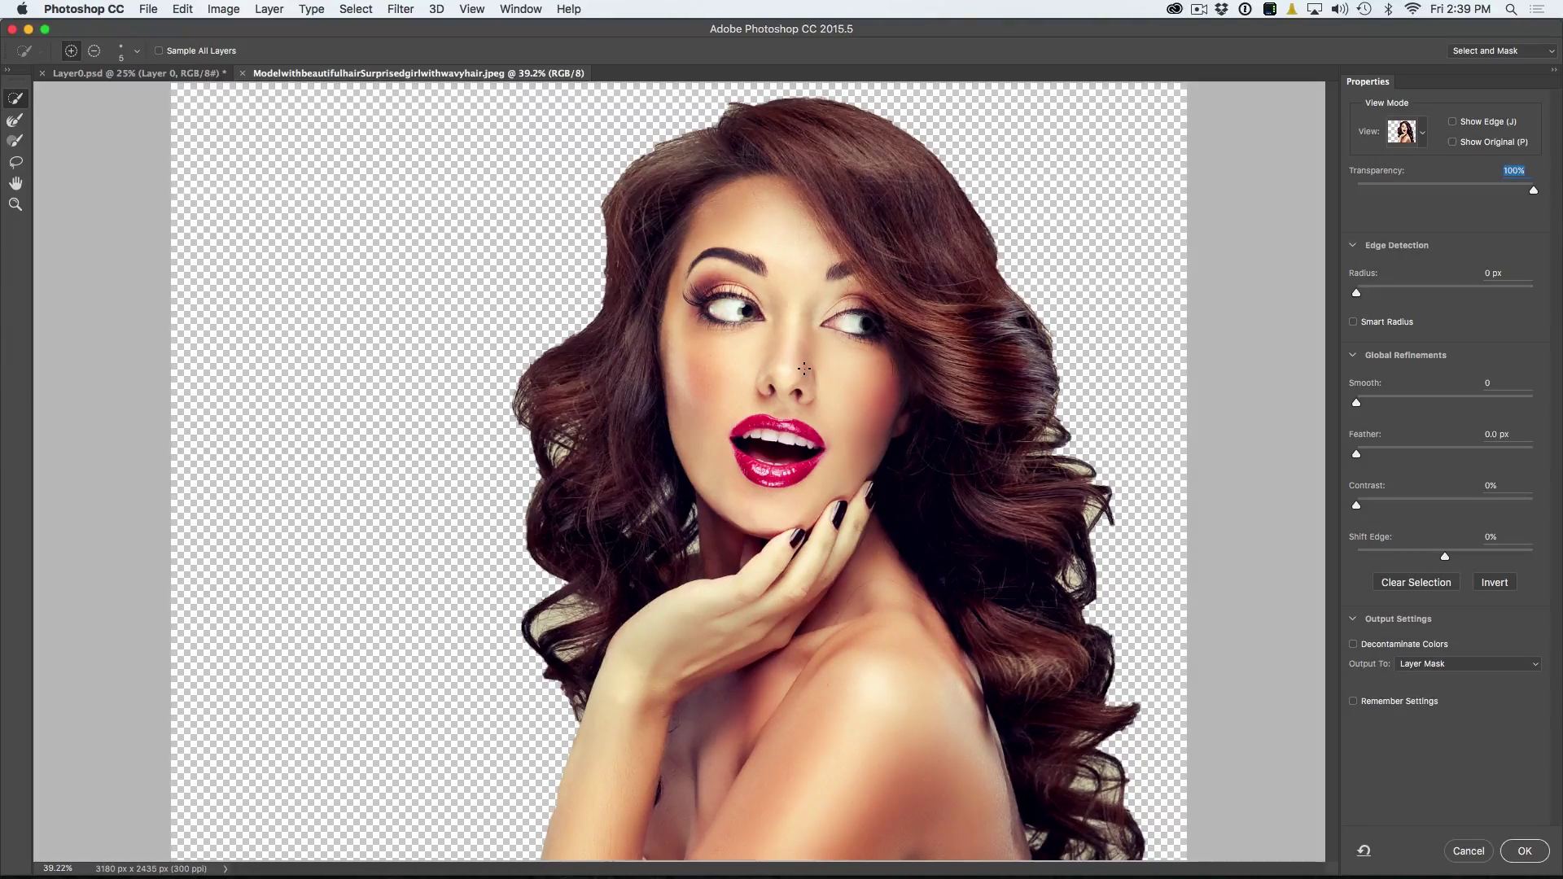
key(k)
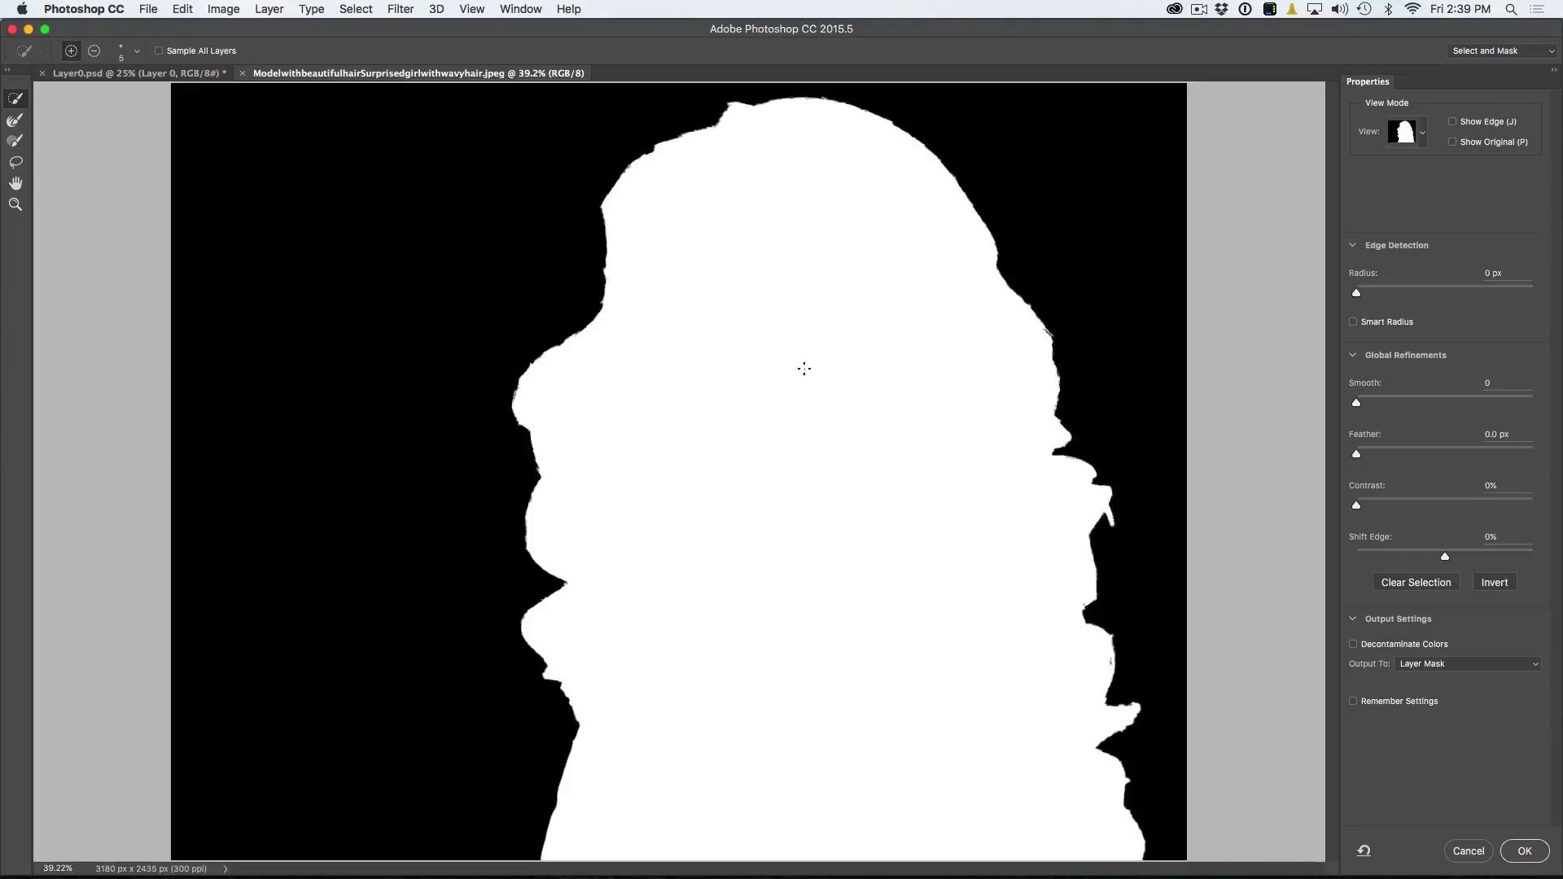
click(1421, 132)
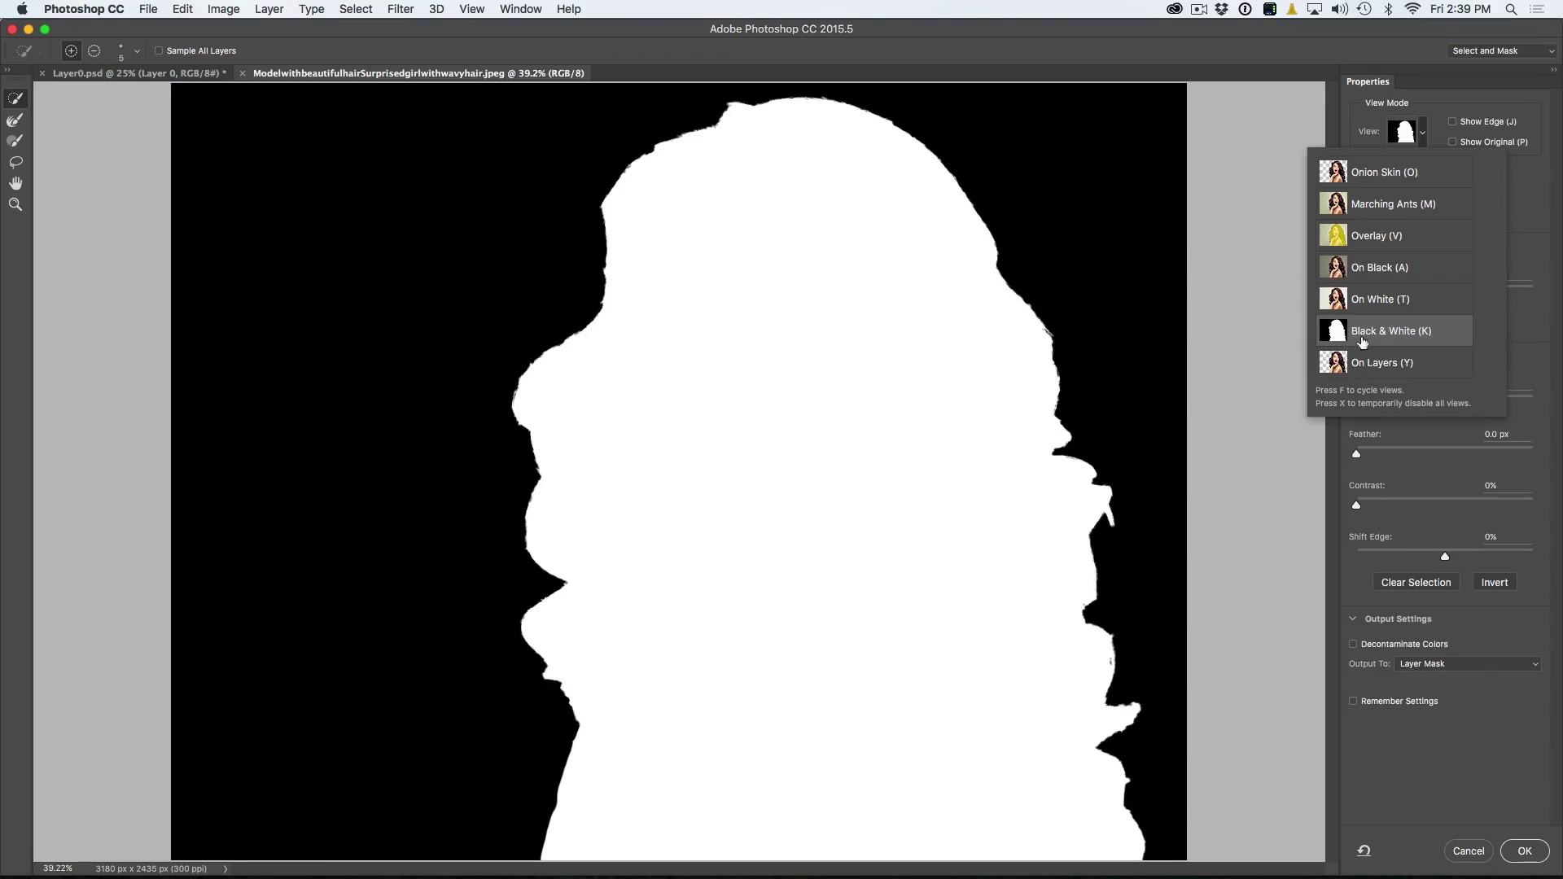
click(1382, 270)
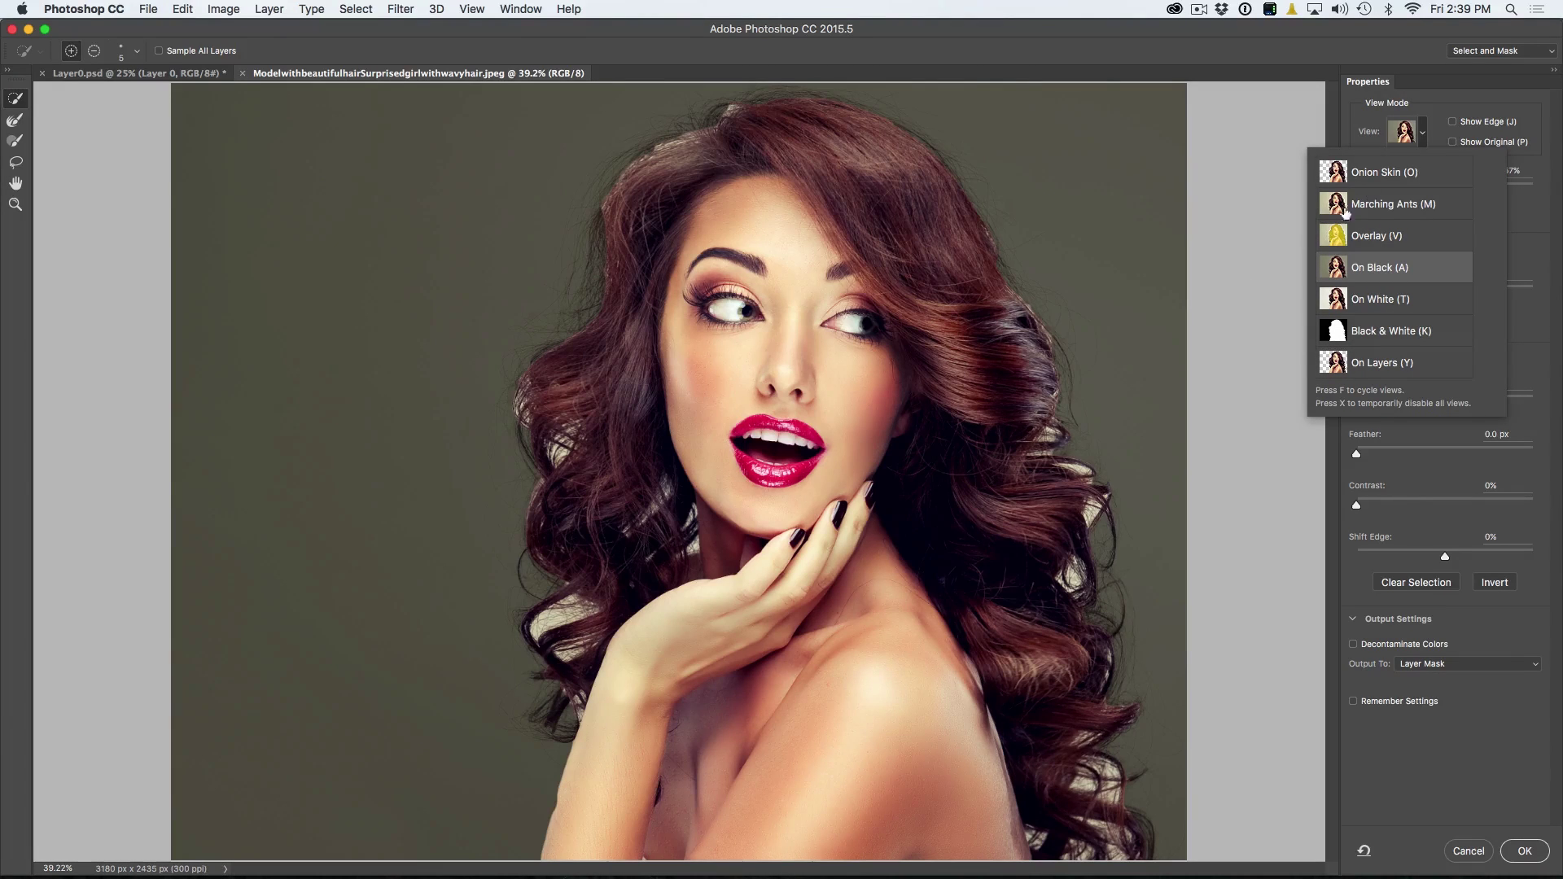
click(1325, 60)
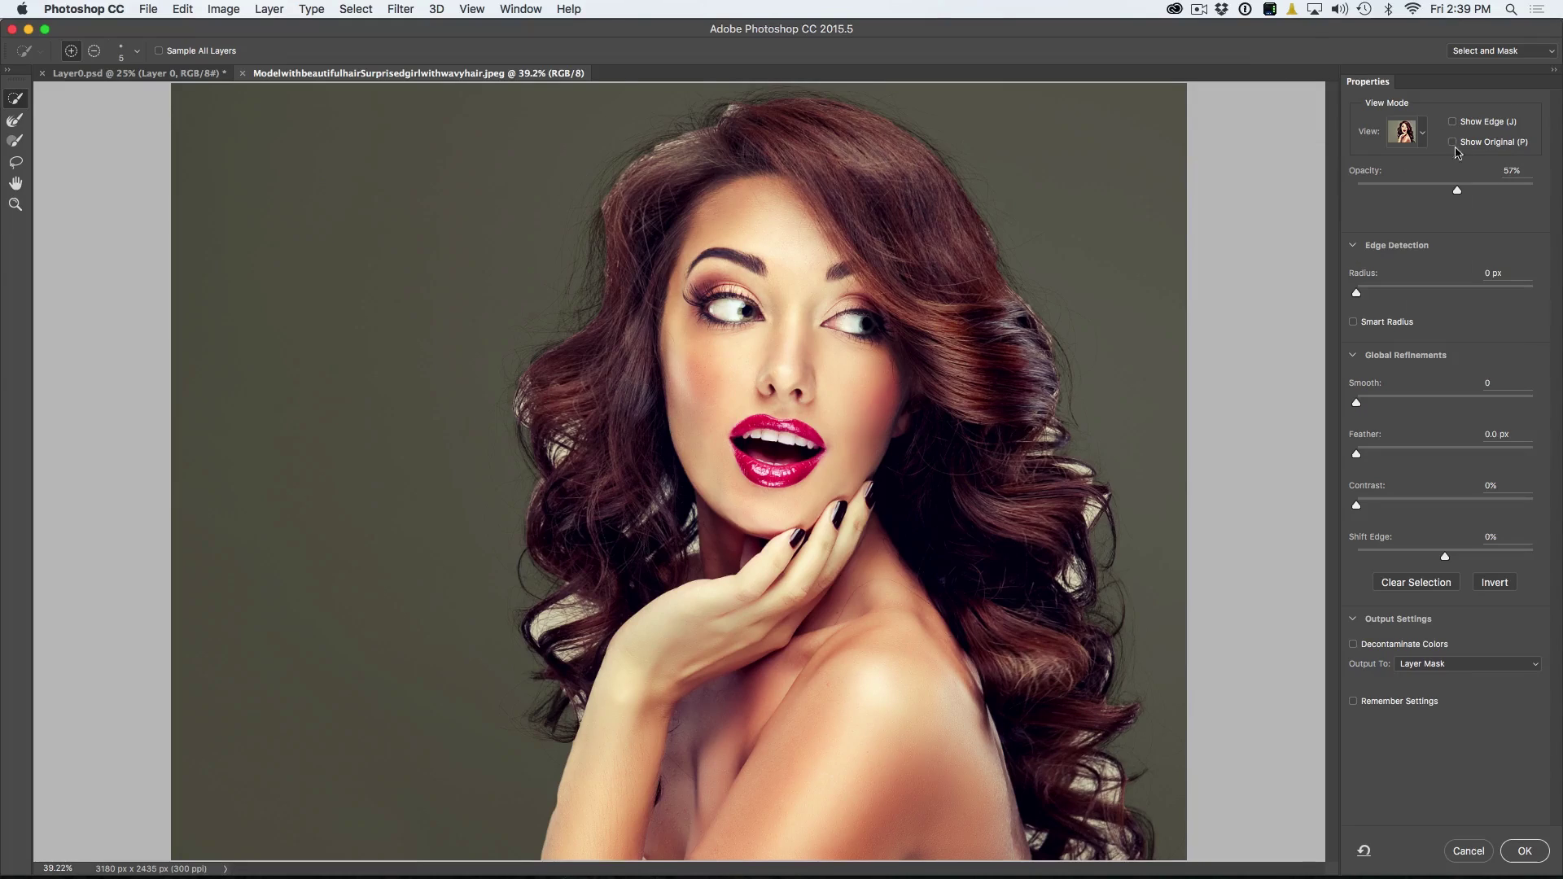
drag(1464, 192, 1557, 192)
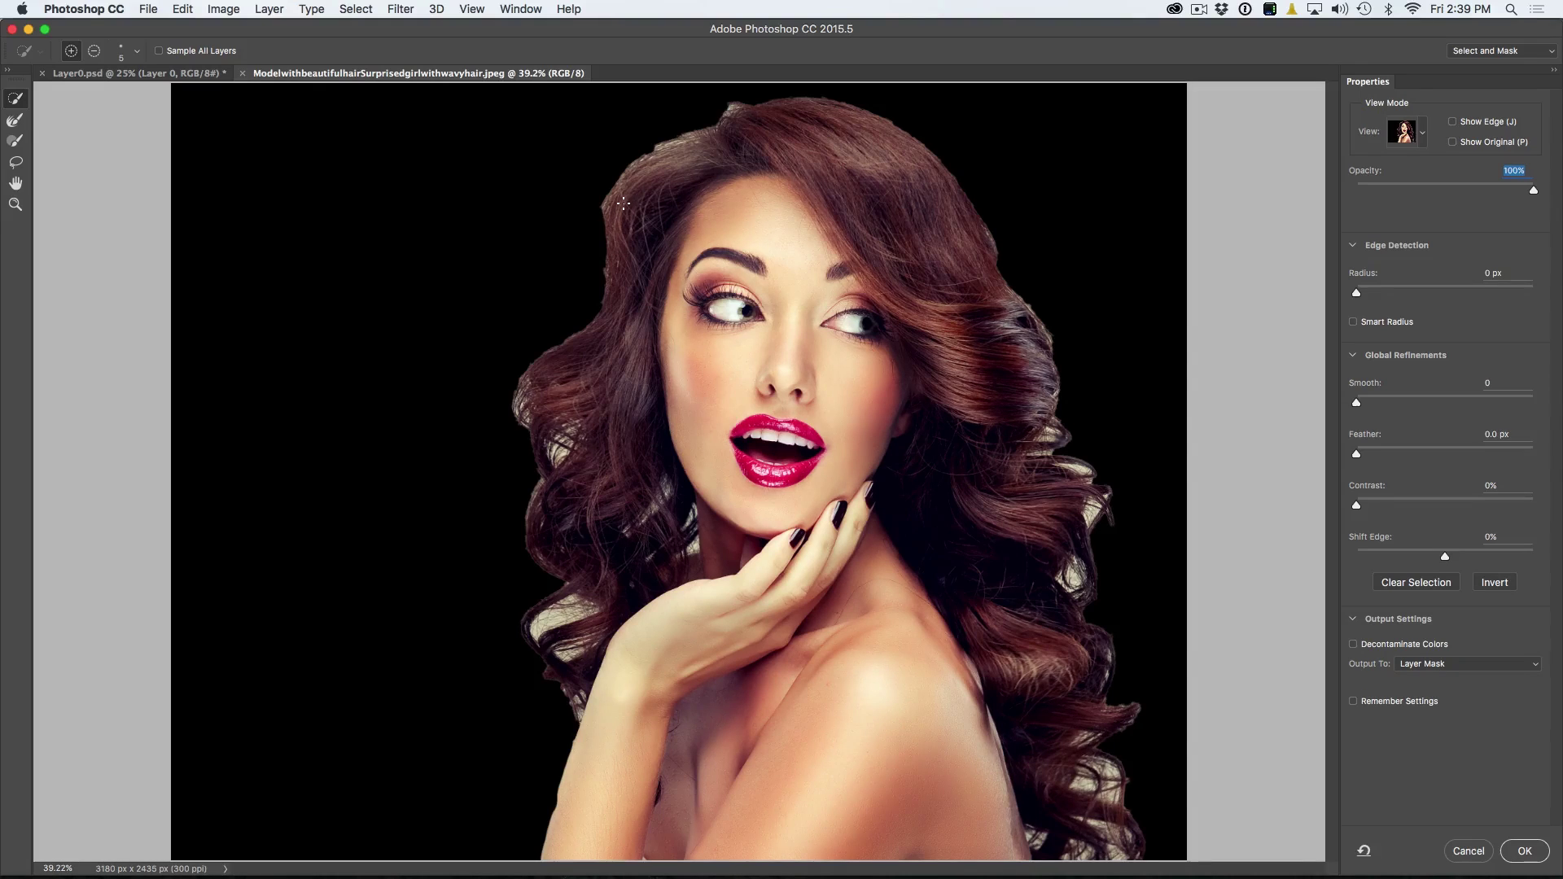
Paint with the Refine Edge Brush over the background gaps in the curls on both sides and the hair edge at the upper left of the head.
click(18, 121)
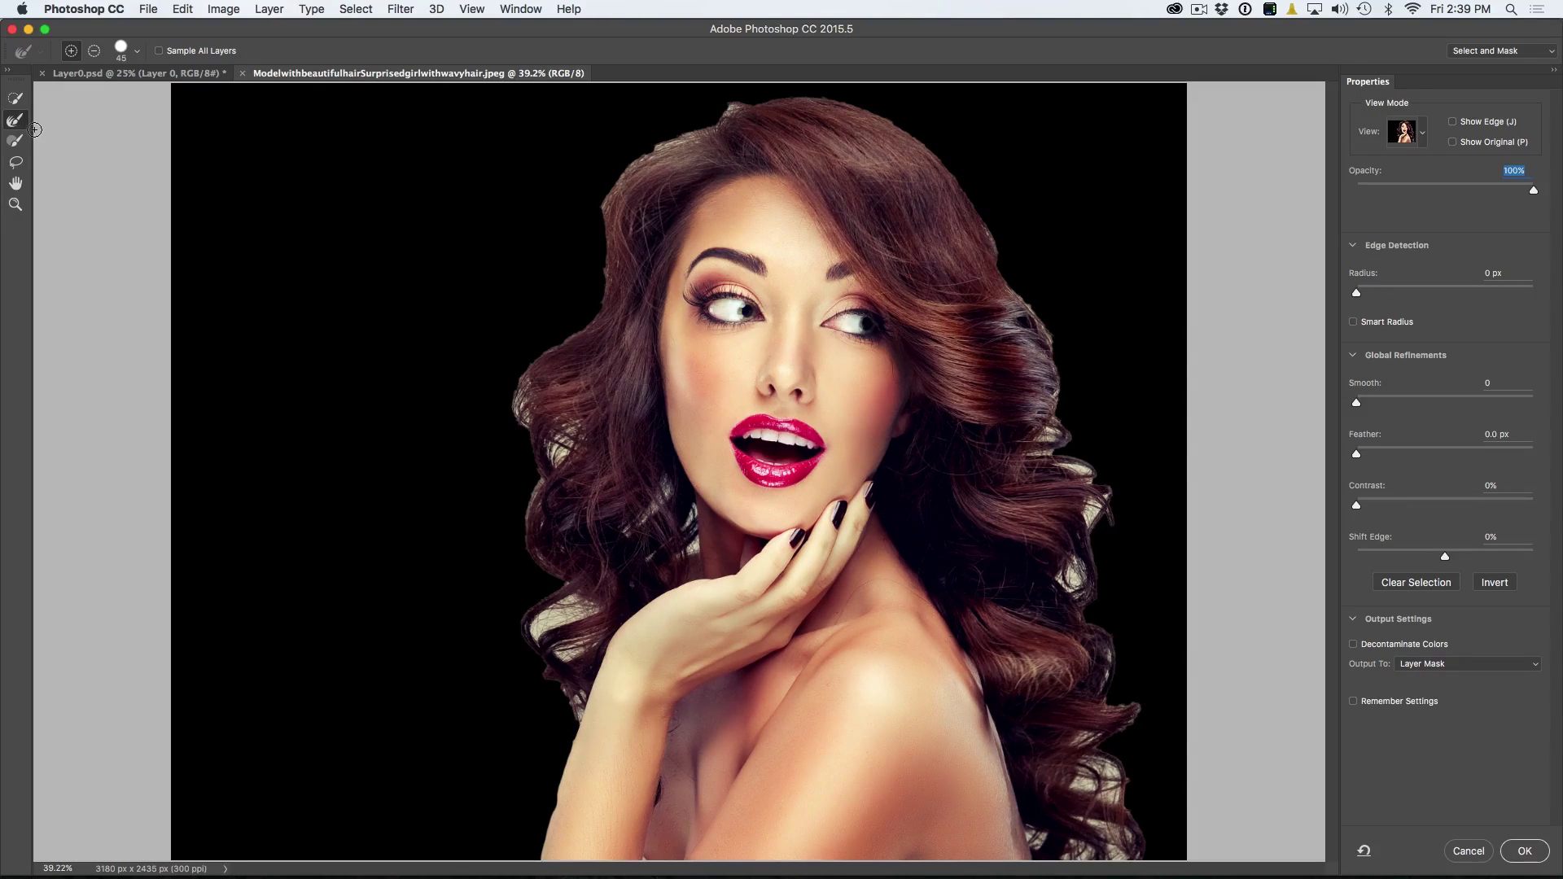
mouse_move(570, 437)
mouse_down()
mouse_move(556, 456)
mouse_move(577, 437)
mouse_up()
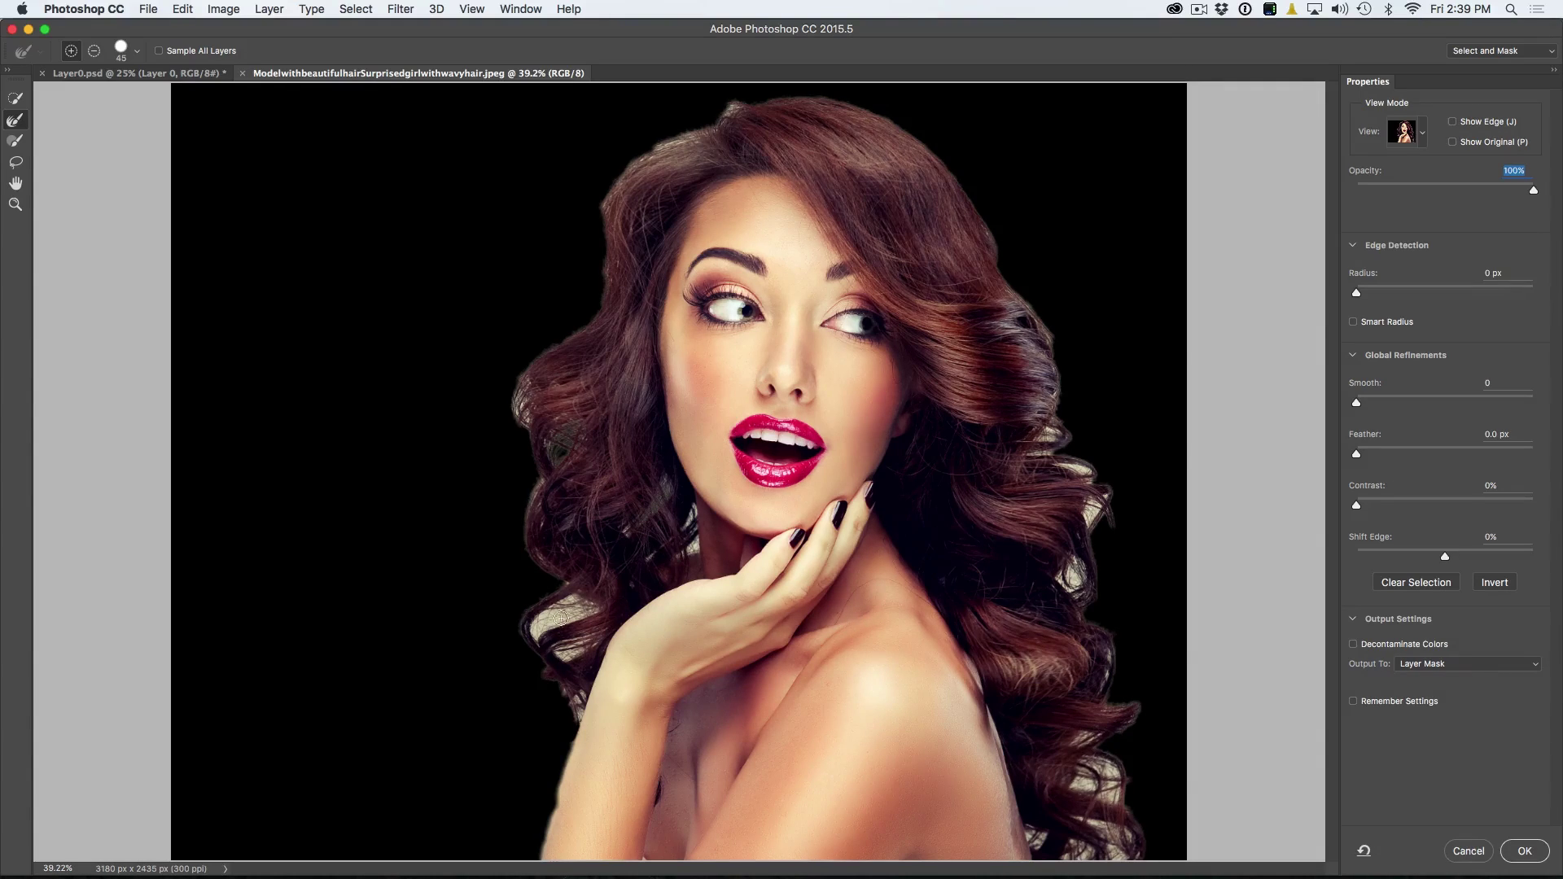
mouse_move(579, 593)
mouse_down()
mouse_move(545, 617)
mouse_move(590, 638)
mouse_move(557, 645)
mouse_up()
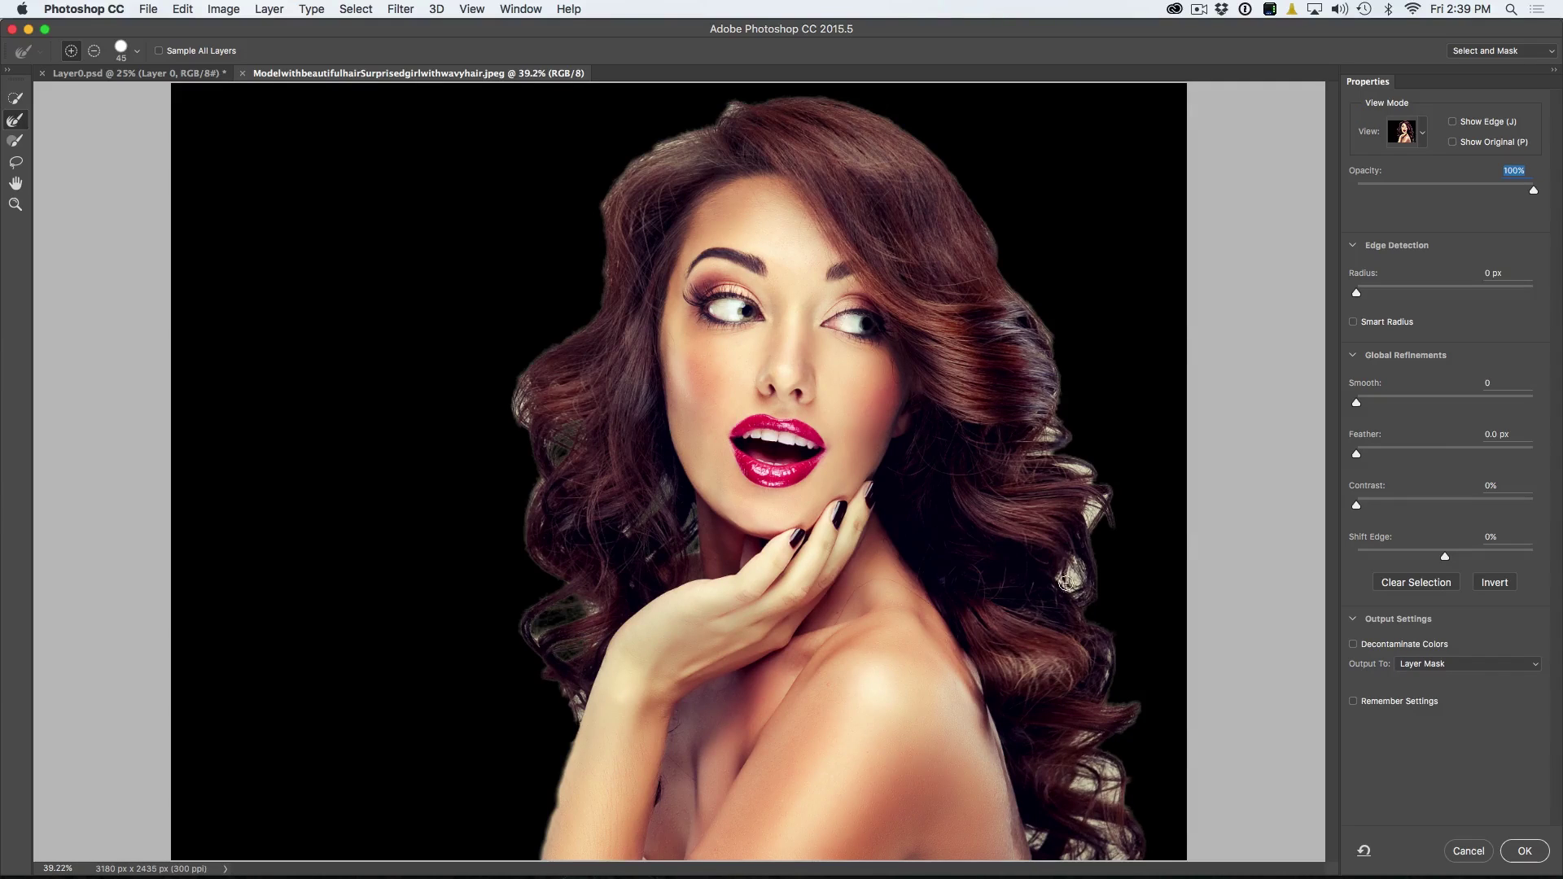
mouse_move(1103, 700)
mouse_down()
mouse_move(1076, 772)
mouse_move(1082, 786)
mouse_move(1122, 780)
mouse_move(1091, 813)
mouse_move(1129, 851)
mouse_move(1075, 856)
mouse_move(1062, 823)
mouse_up()
mouse_move(1086, 505)
mouse_down()
mouse_move(1028, 461)
mouse_move(1058, 436)
mouse_move(1038, 422)
mouse_move(1051, 378)
mouse_up()
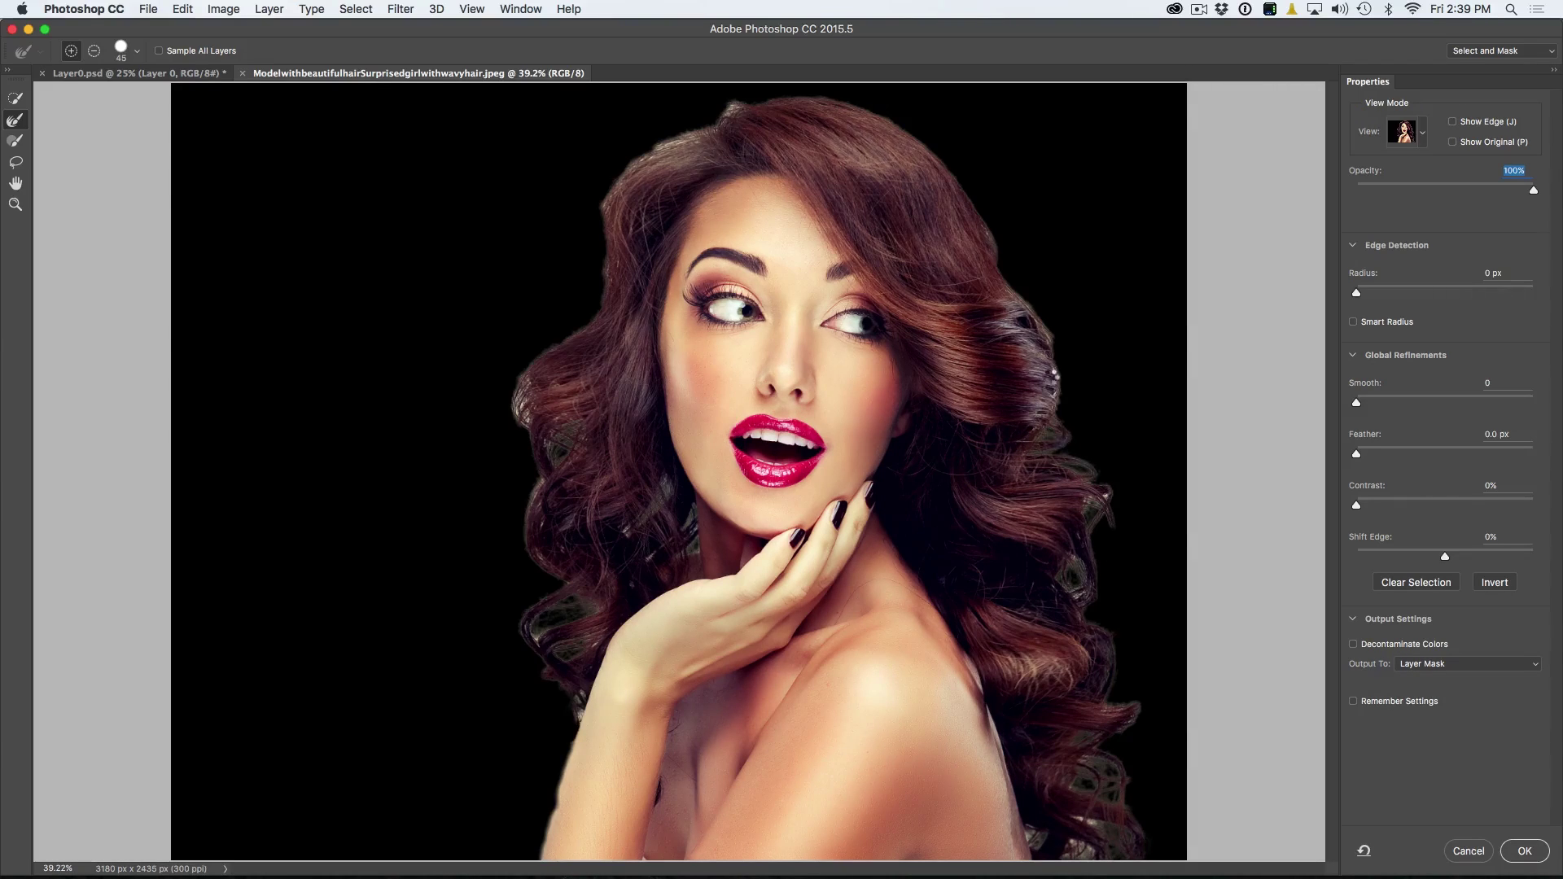
mouse_move(661, 130)
mouse_down()
mouse_move(691, 139)
mouse_move(616, 186)
mouse_move(717, 118)
mouse_up()
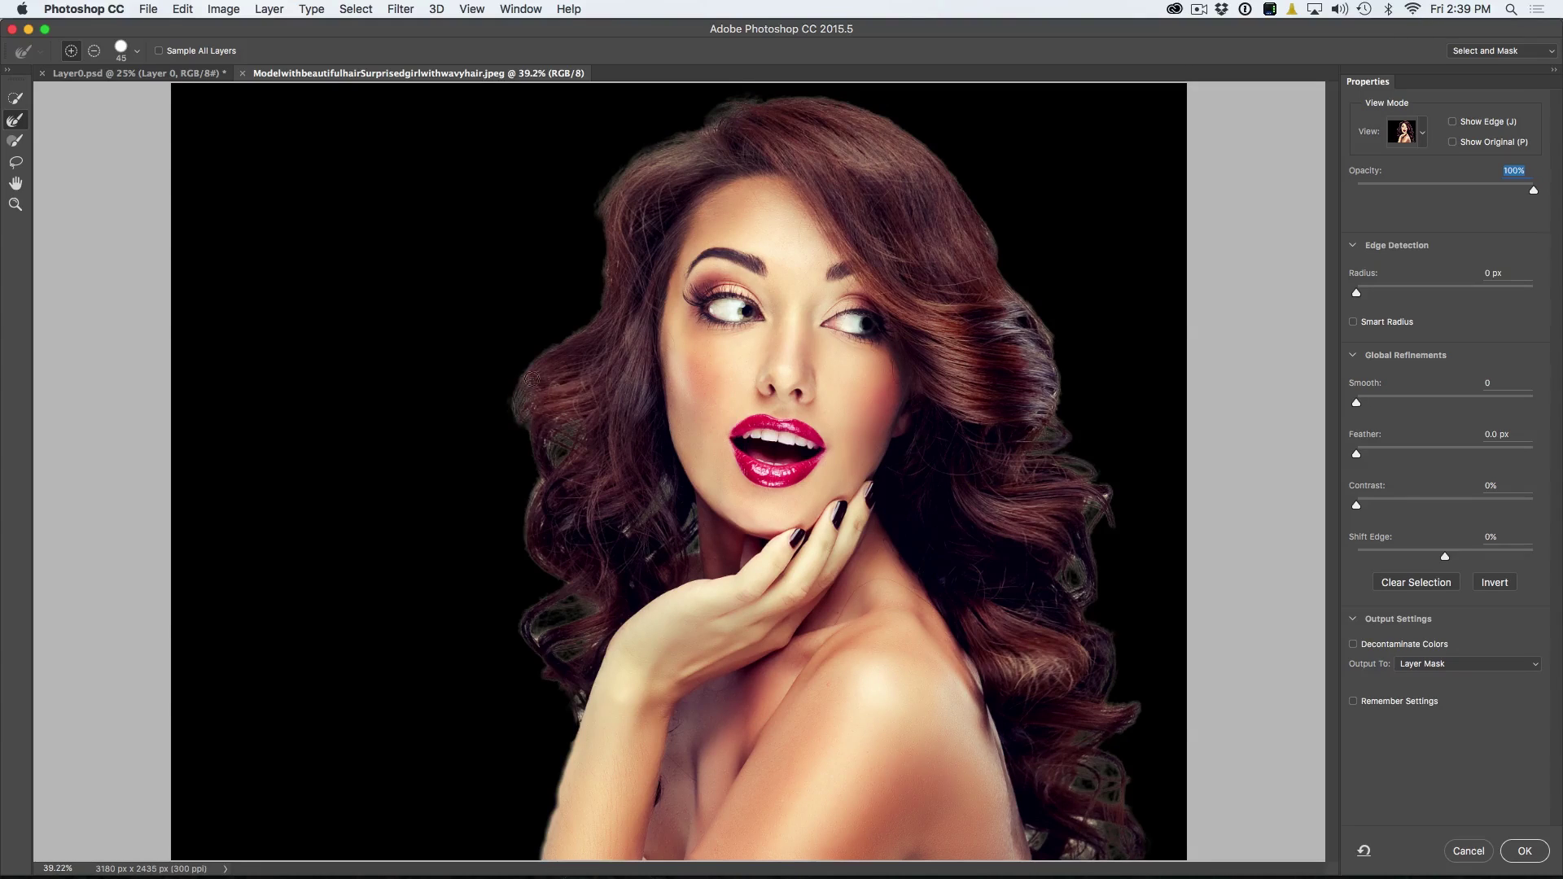
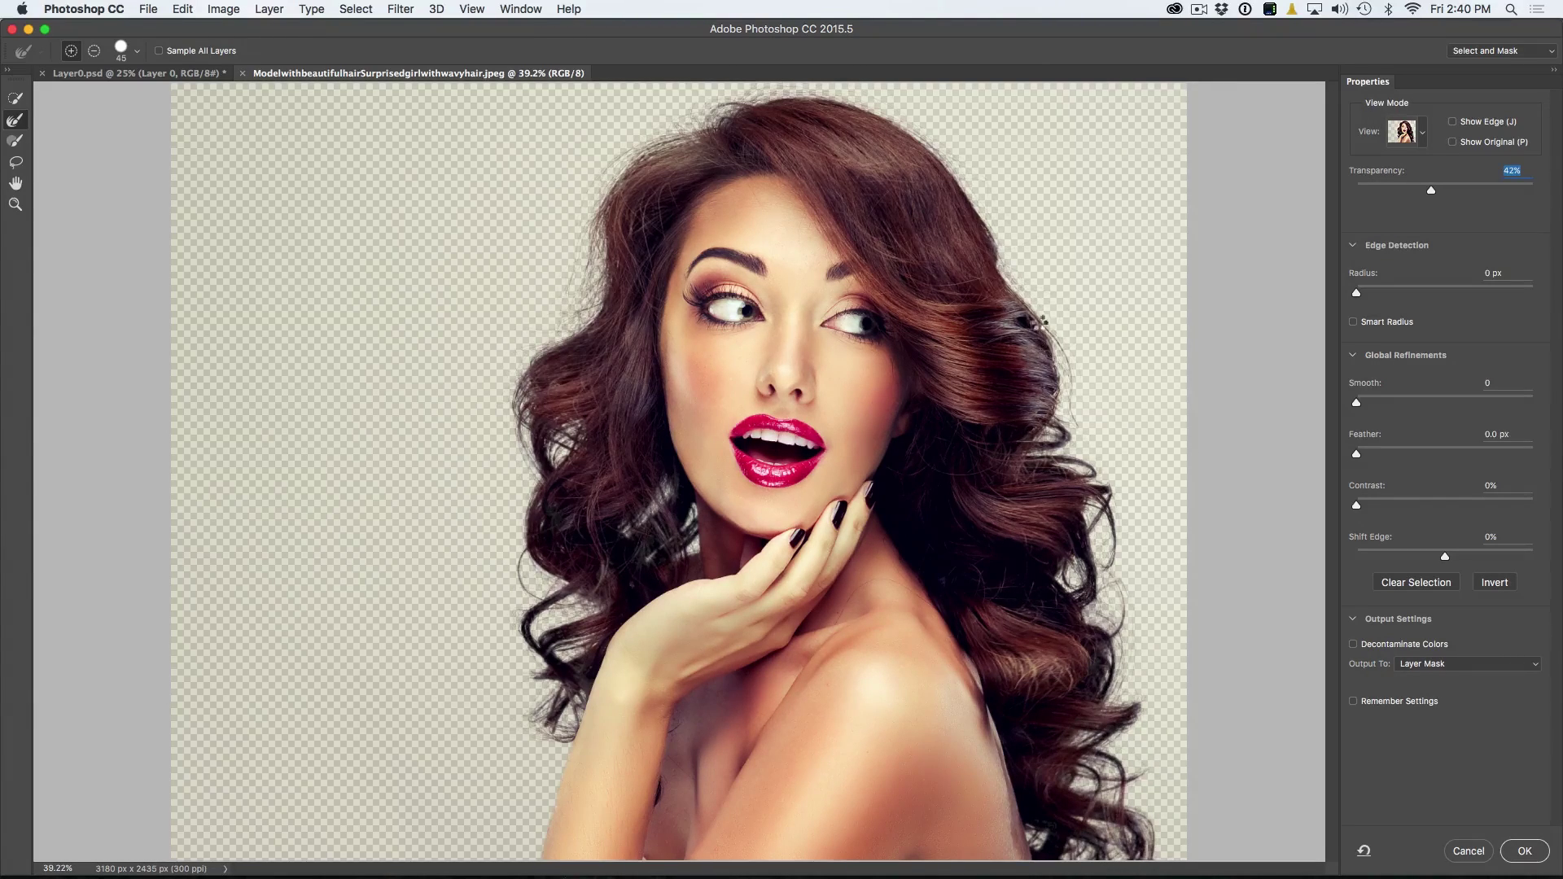
Refine the outer hair edge over the crown and down both sides with the Refine Edge Brush, and set the Onion Skin transparency to 69%.
mouse_move(789, 100)
mouse_down()
mouse_move(920, 134)
mouse_move(1022, 257)
mouse_move(1062, 375)
mouse_move(1043, 443)
mouse_move(1061, 434)
mouse_move(1104, 478)
mouse_up()
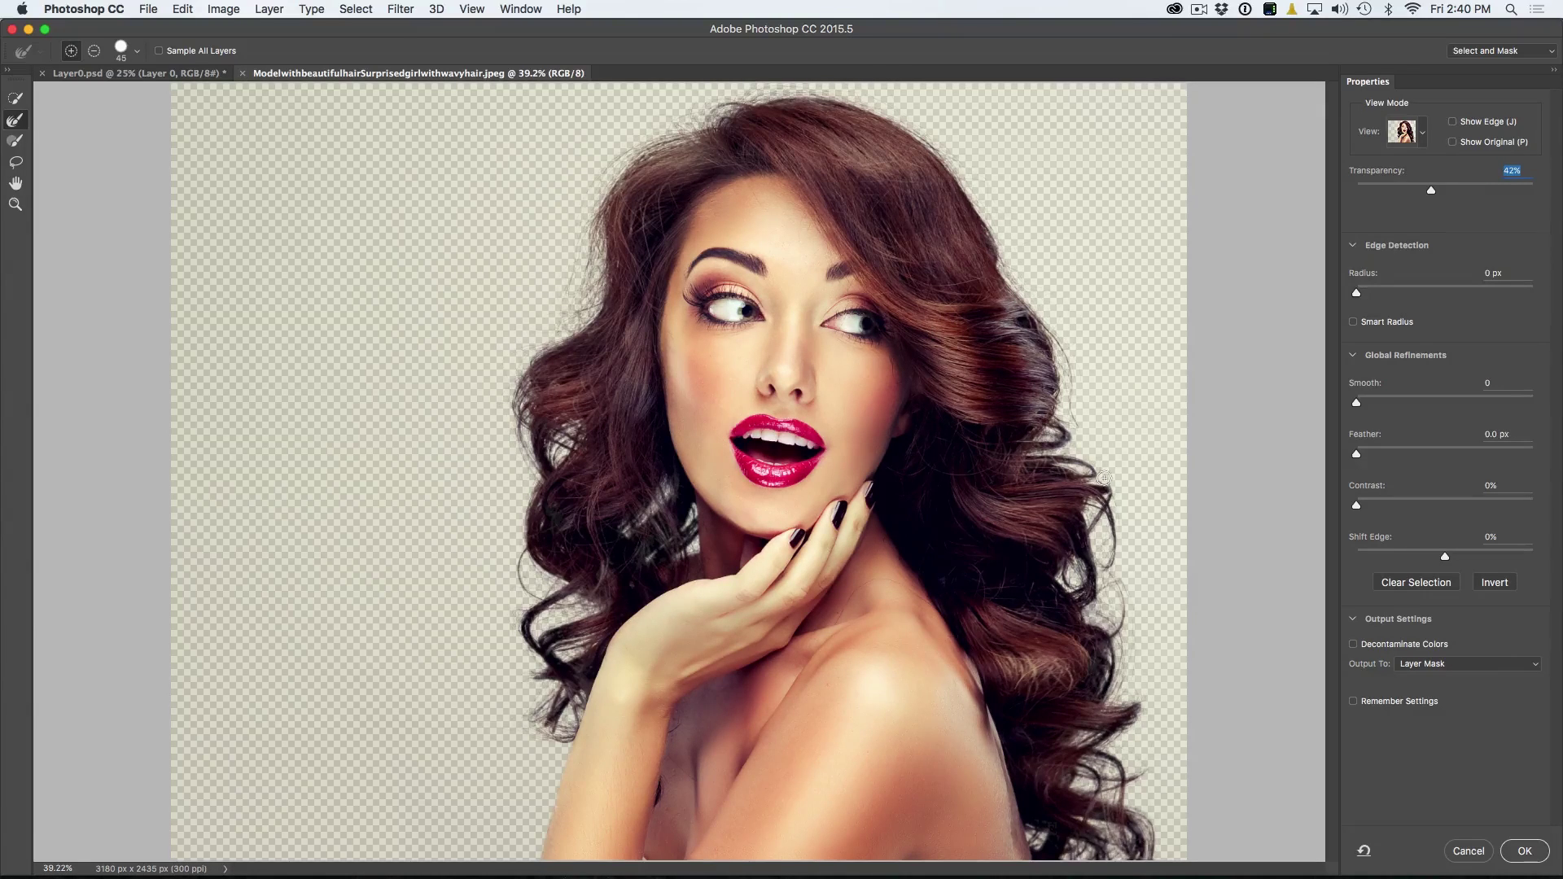
mouse_move(1017, 336)
mouse_down()
mouse_move(961, 193)
mouse_move(912, 136)
mouse_move(825, 99)
mouse_move(736, 105)
mouse_up()
mouse_move(522, 385)
mouse_down()
mouse_move(536, 617)
mouse_move(554, 692)
mouse_move(572, 702)
mouse_up()
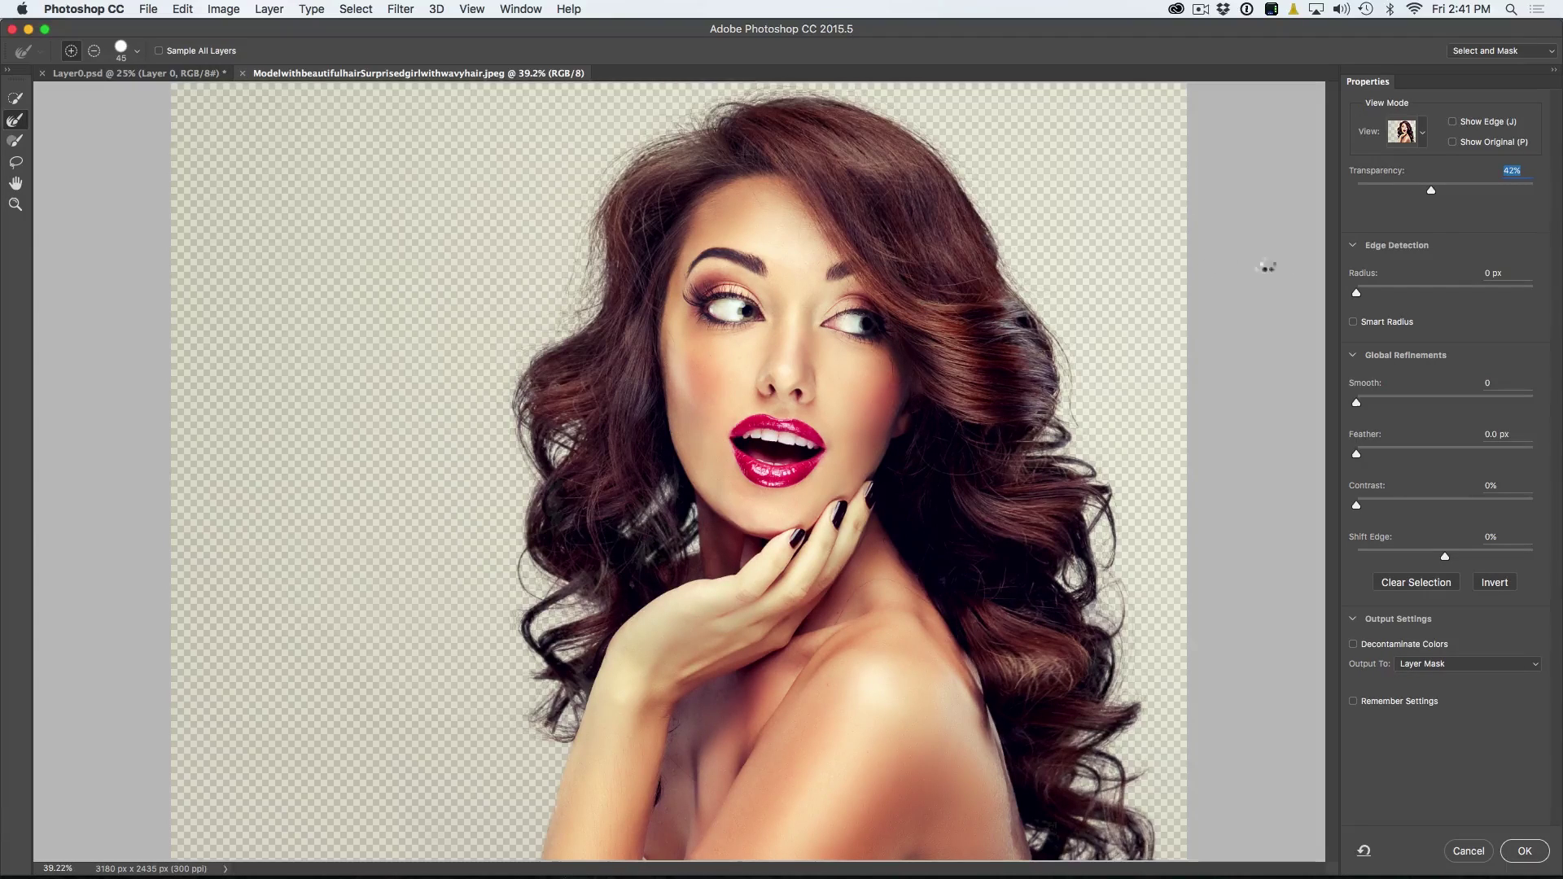
drag(1439, 193, 1487, 193)
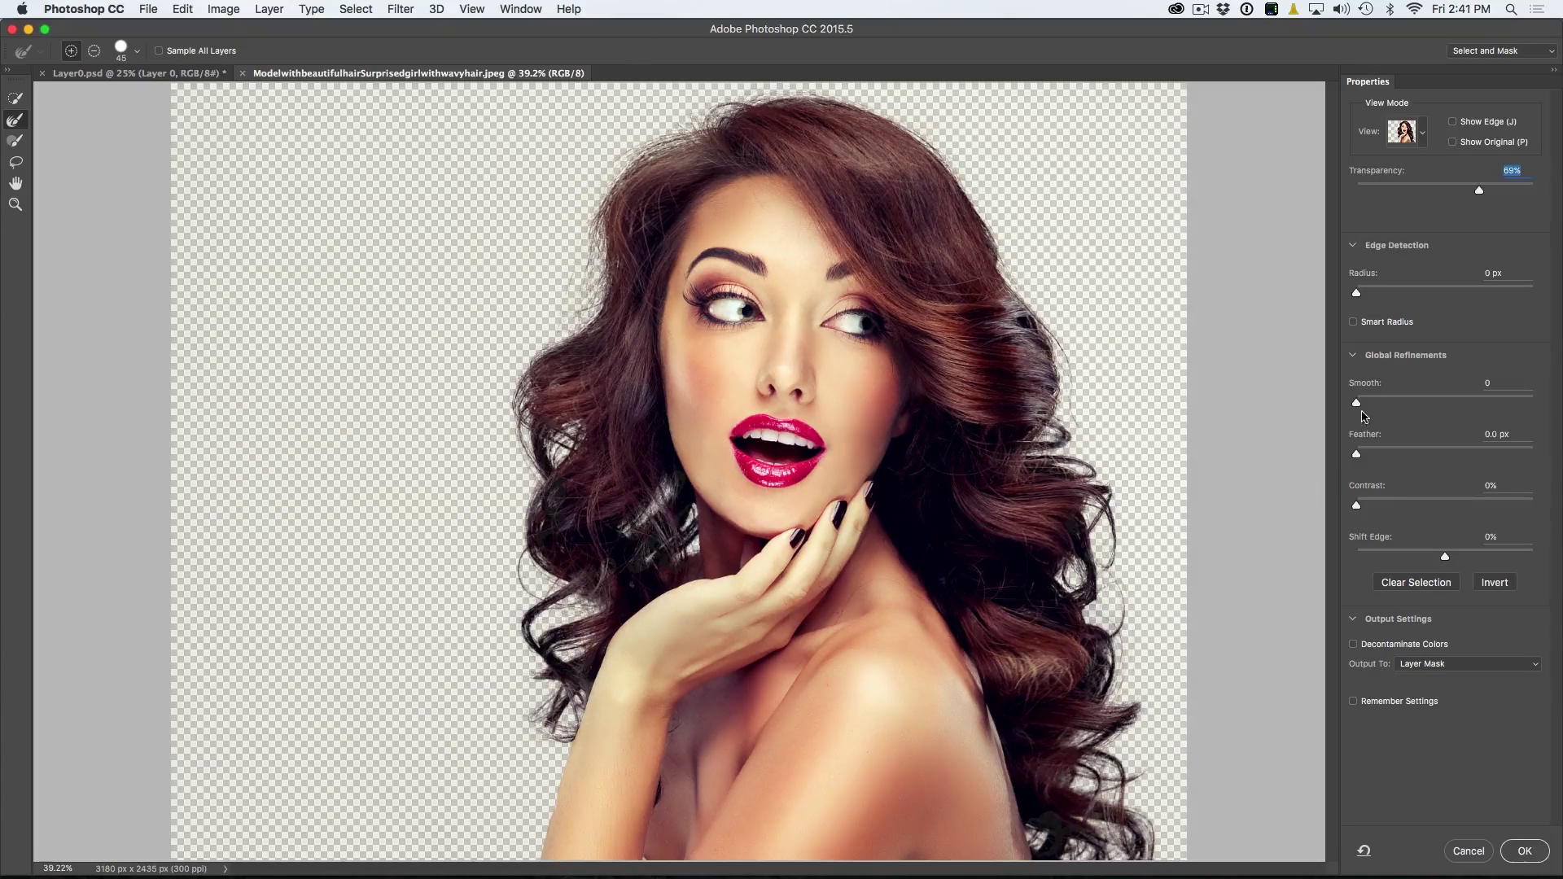
Set the edge detection radius to 1 px and preview the cutout in the On Black view.
drag(1359, 299, 1361, 298)
click(1423, 132)
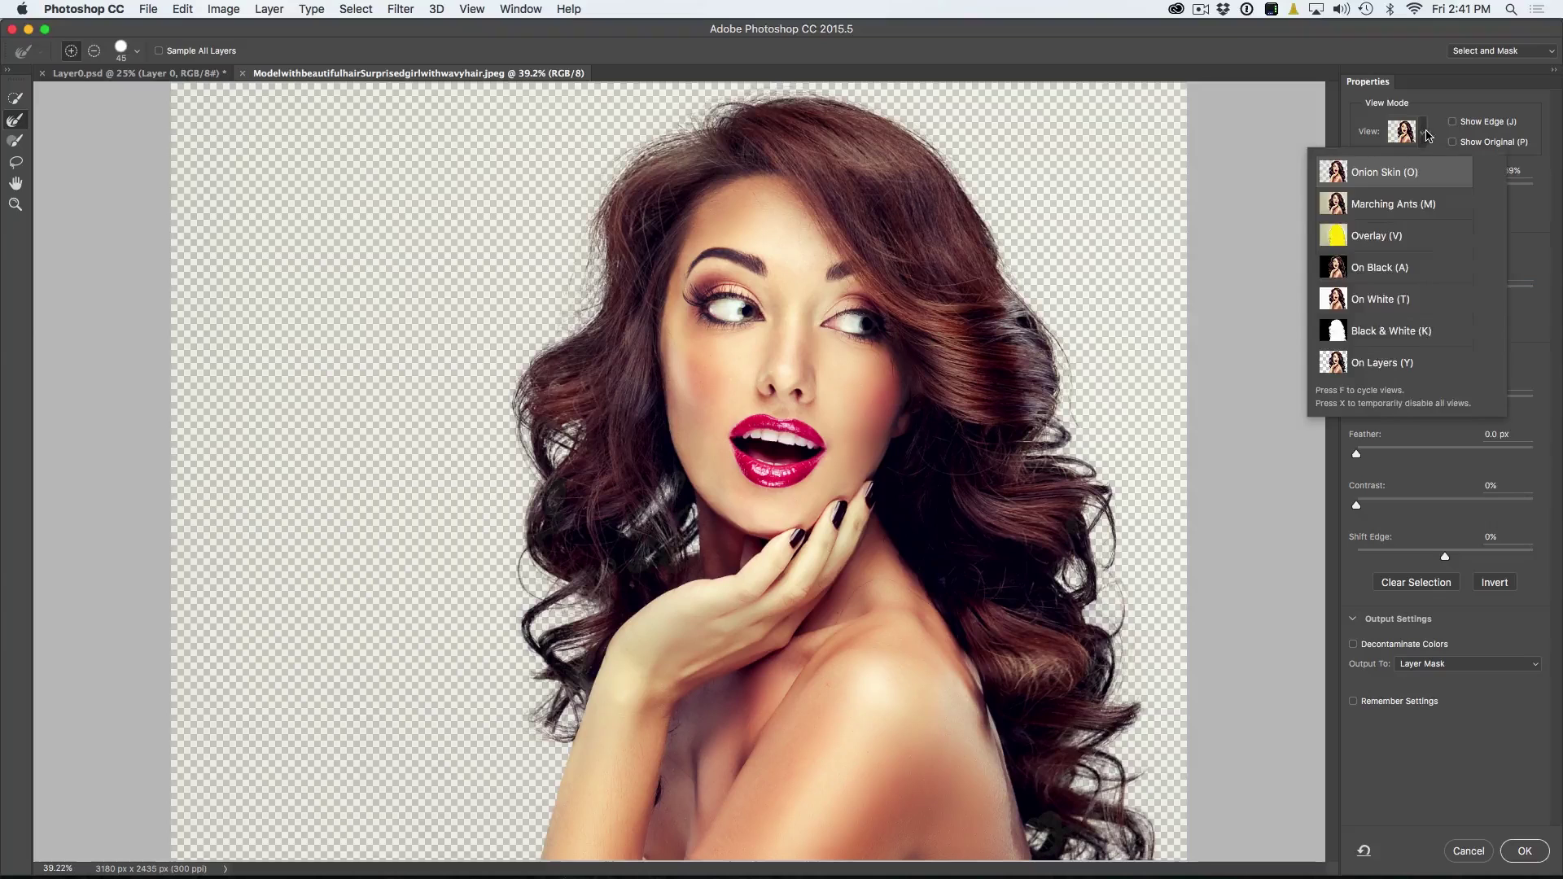
click(1389, 272)
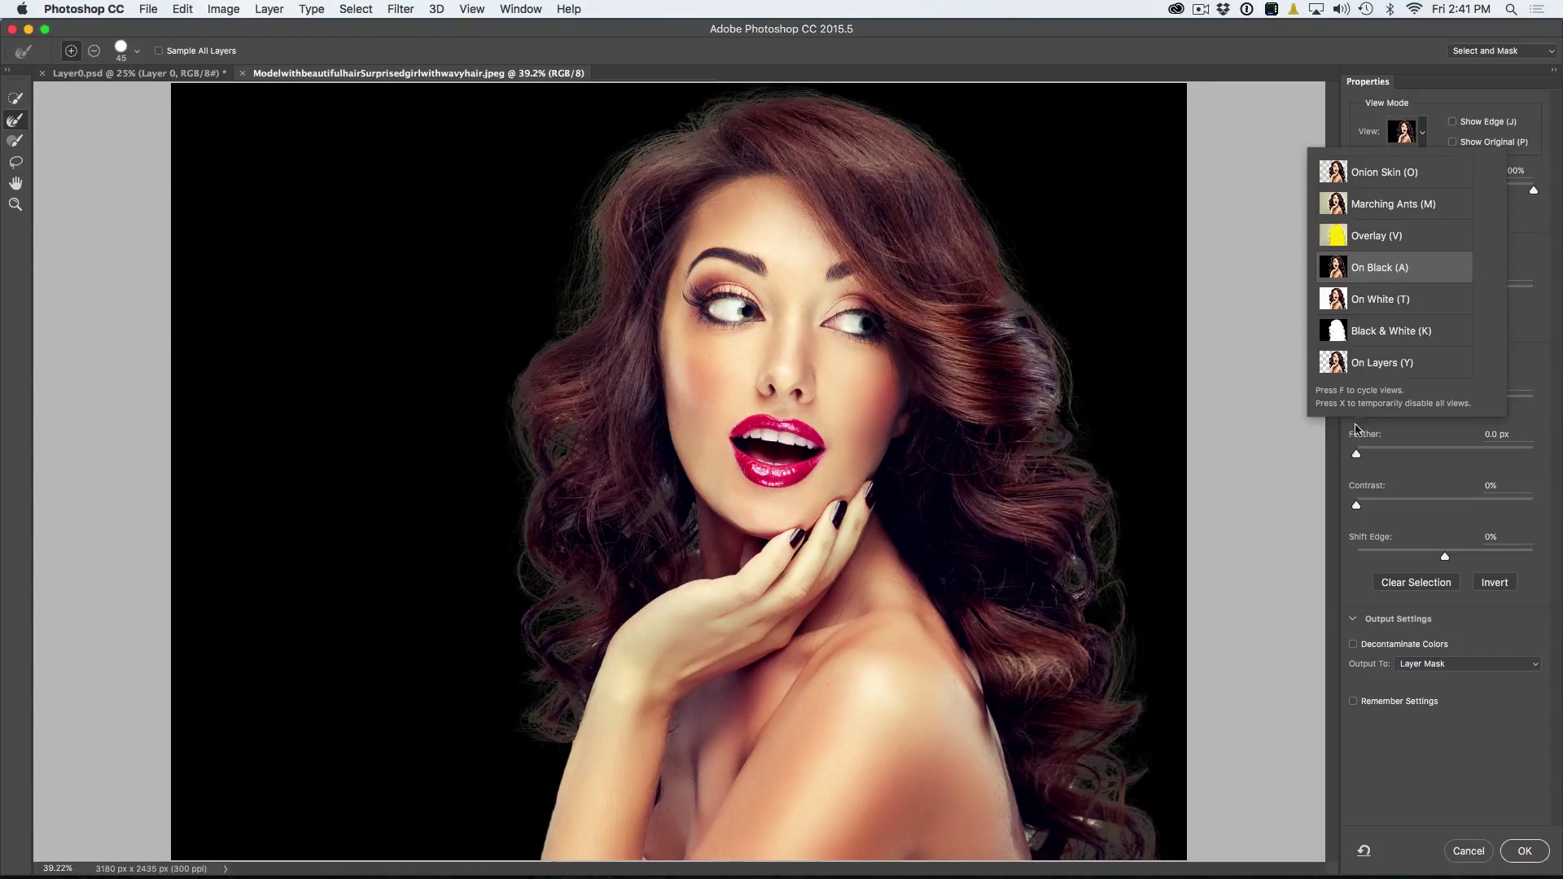
Enable Decontaminate Colors to remove the fringe around the hair and preview the cutout in the On White view.
click(1355, 644)
click(1355, 644)
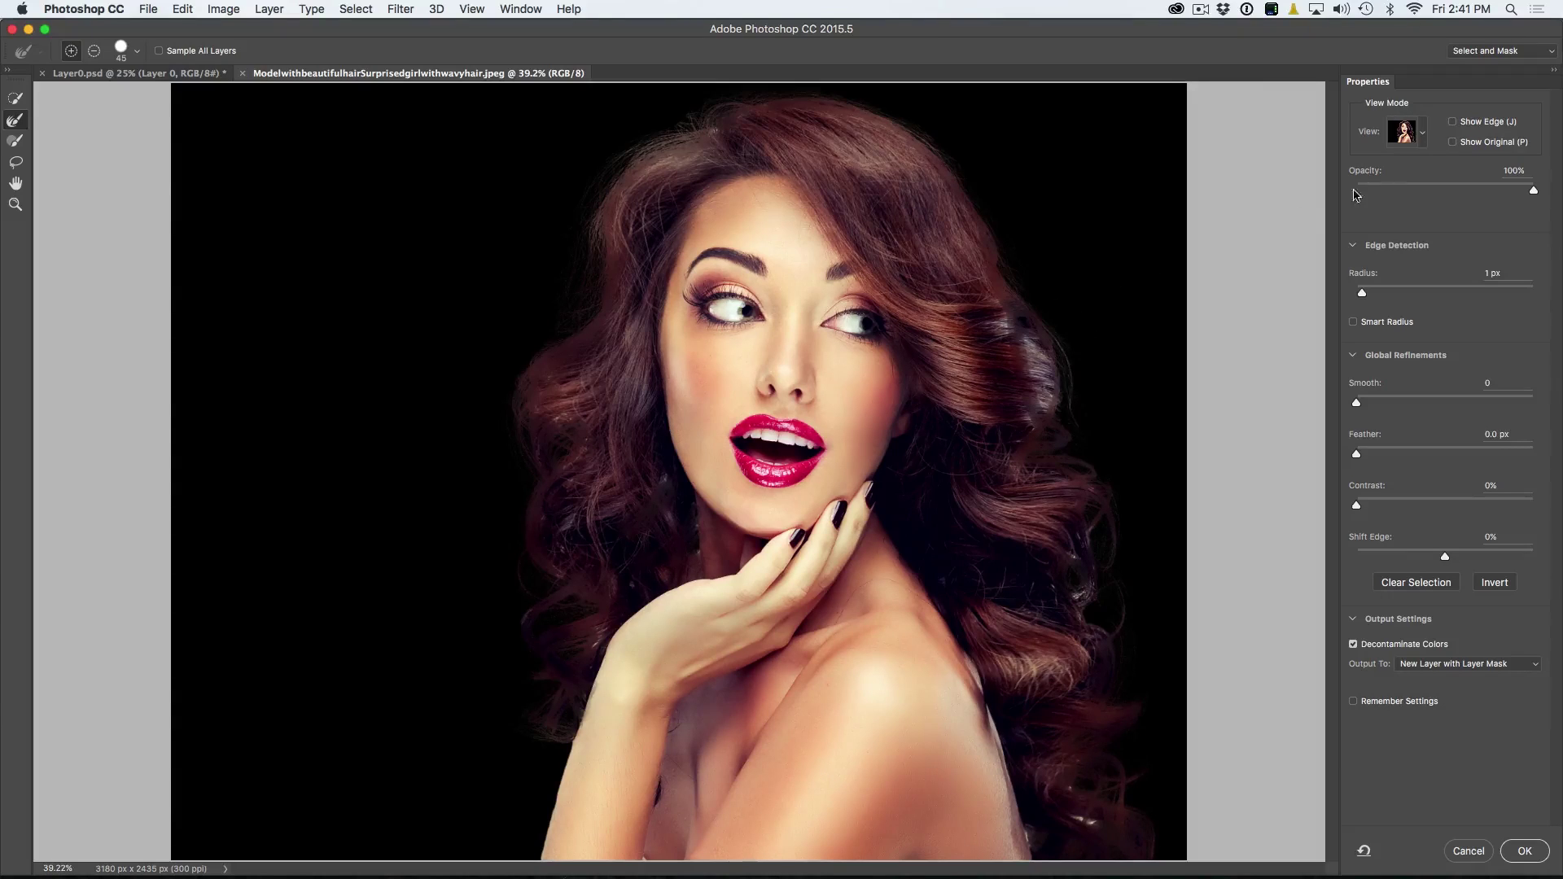
click(1421, 136)
click(1381, 299)
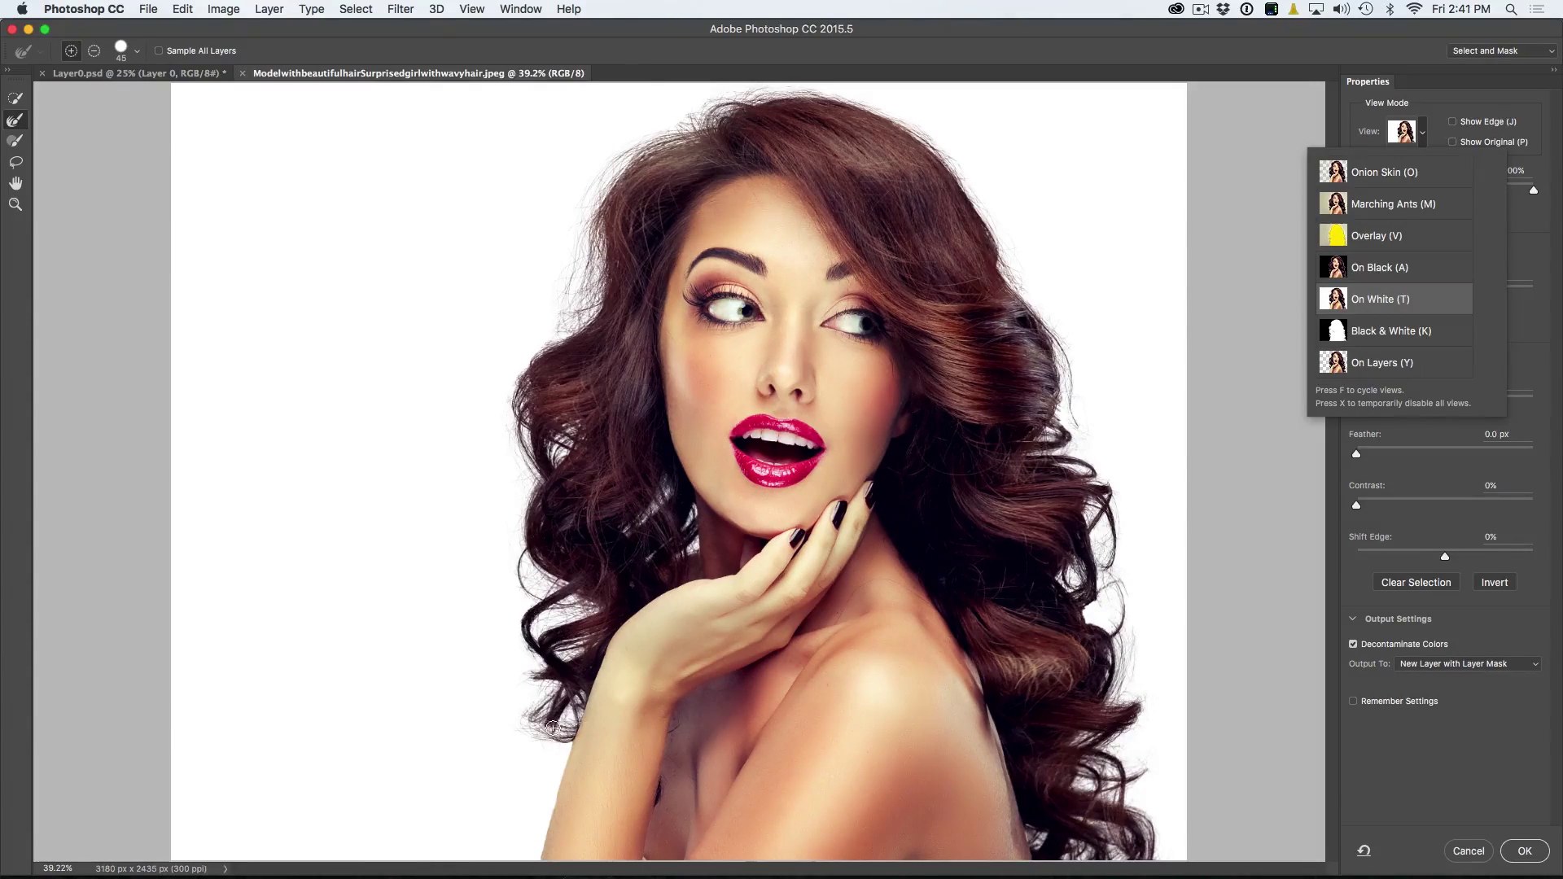
click(814, 309)
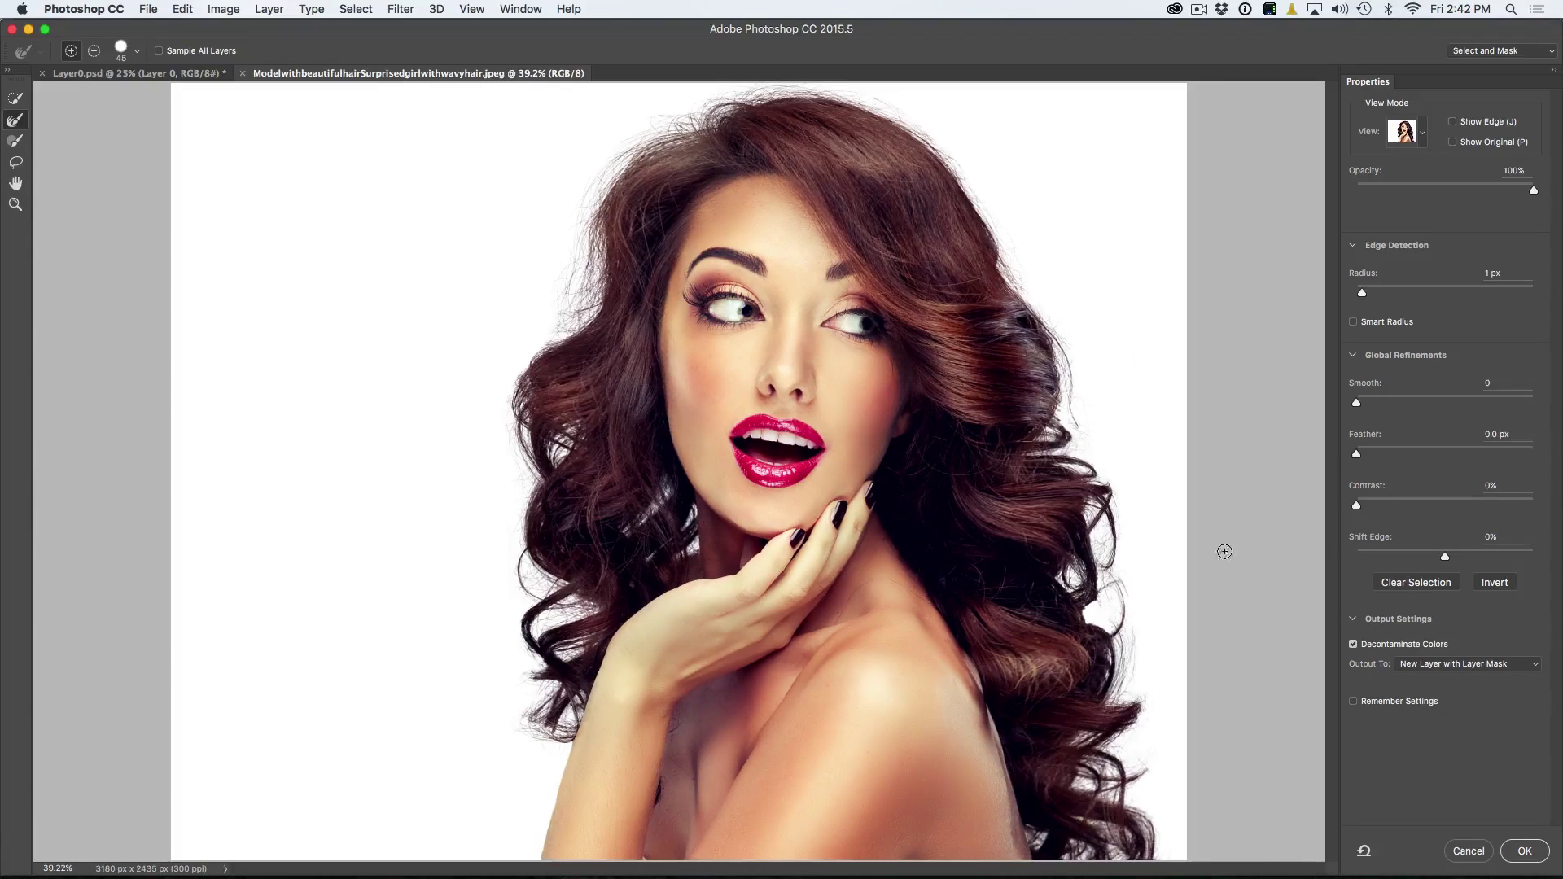
Output the refined selection as a new layer with layer mask and apply Select and Mask.
click(1422, 666)
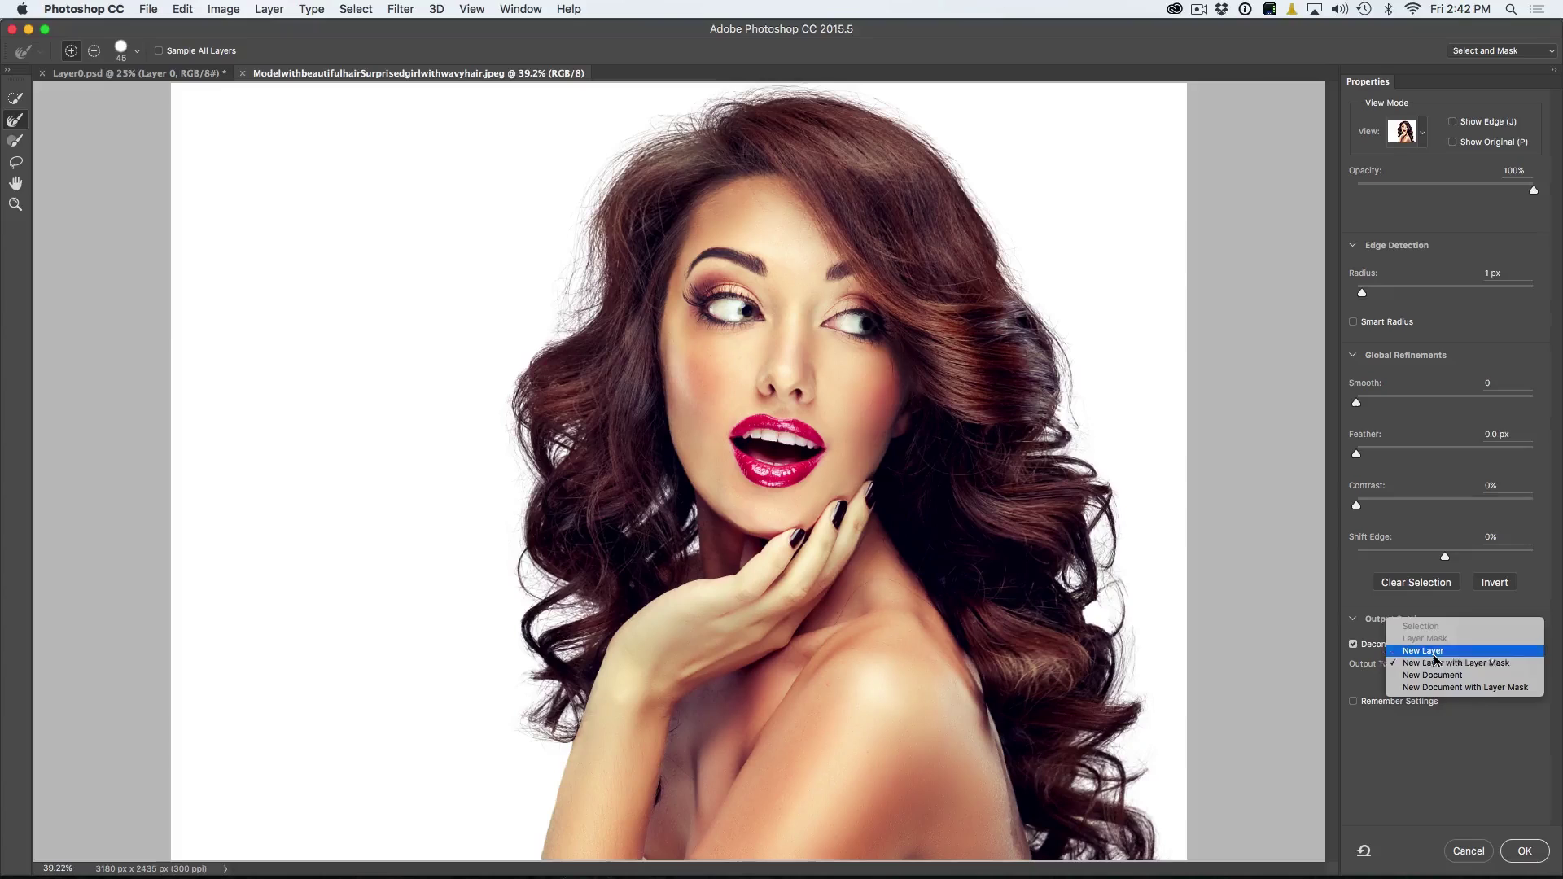
click(1438, 663)
click(1524, 851)
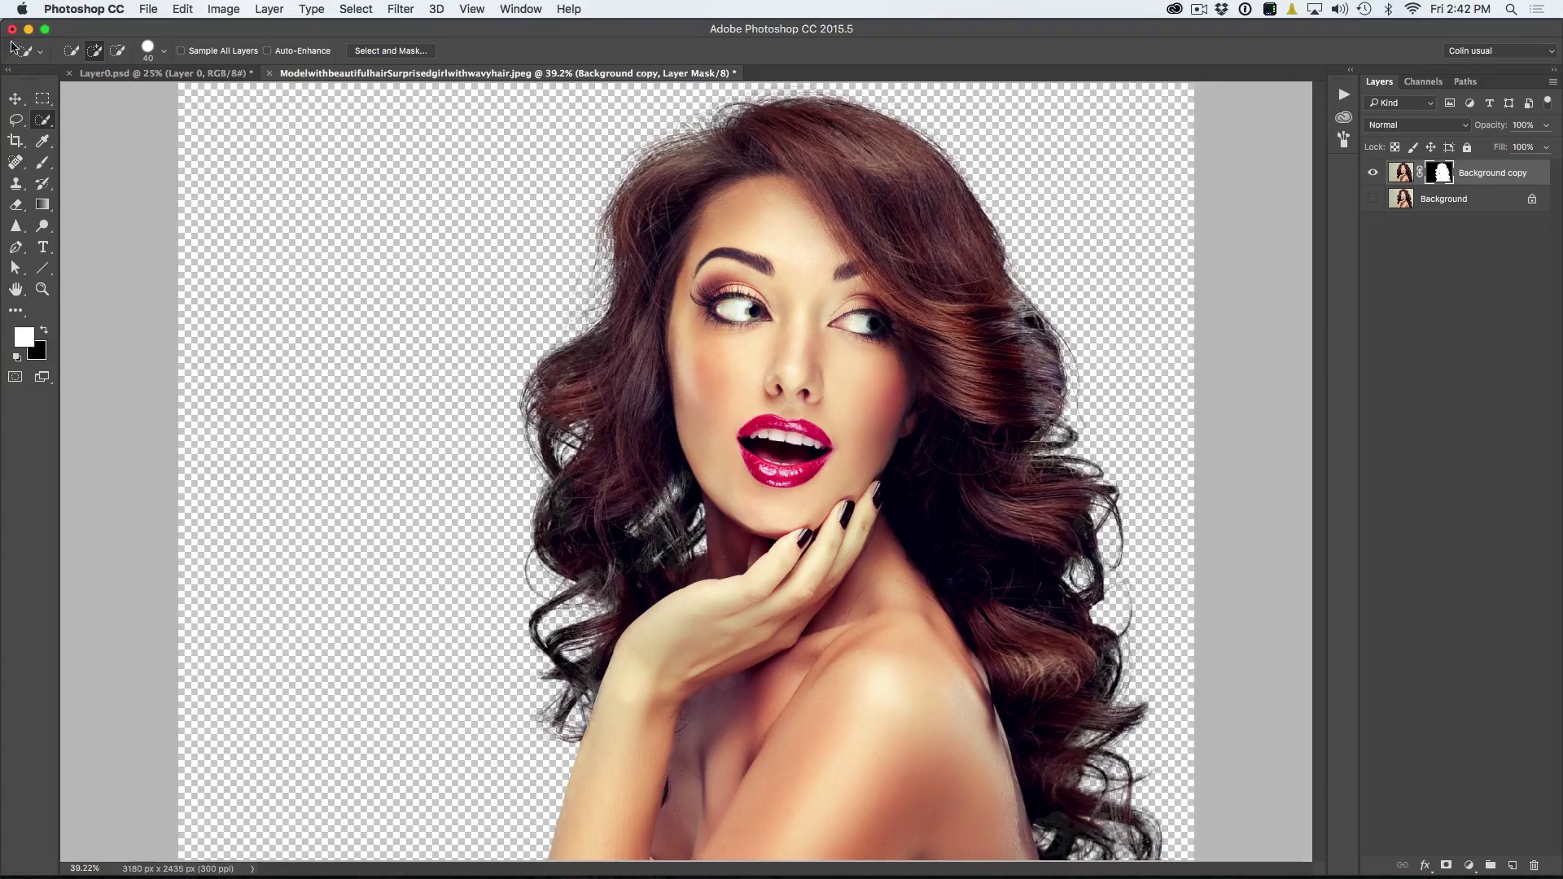
Move the masked woman into the Layer0.psd document with the Move tool, placing her in the left foreground before the brick building.
click(17, 96)
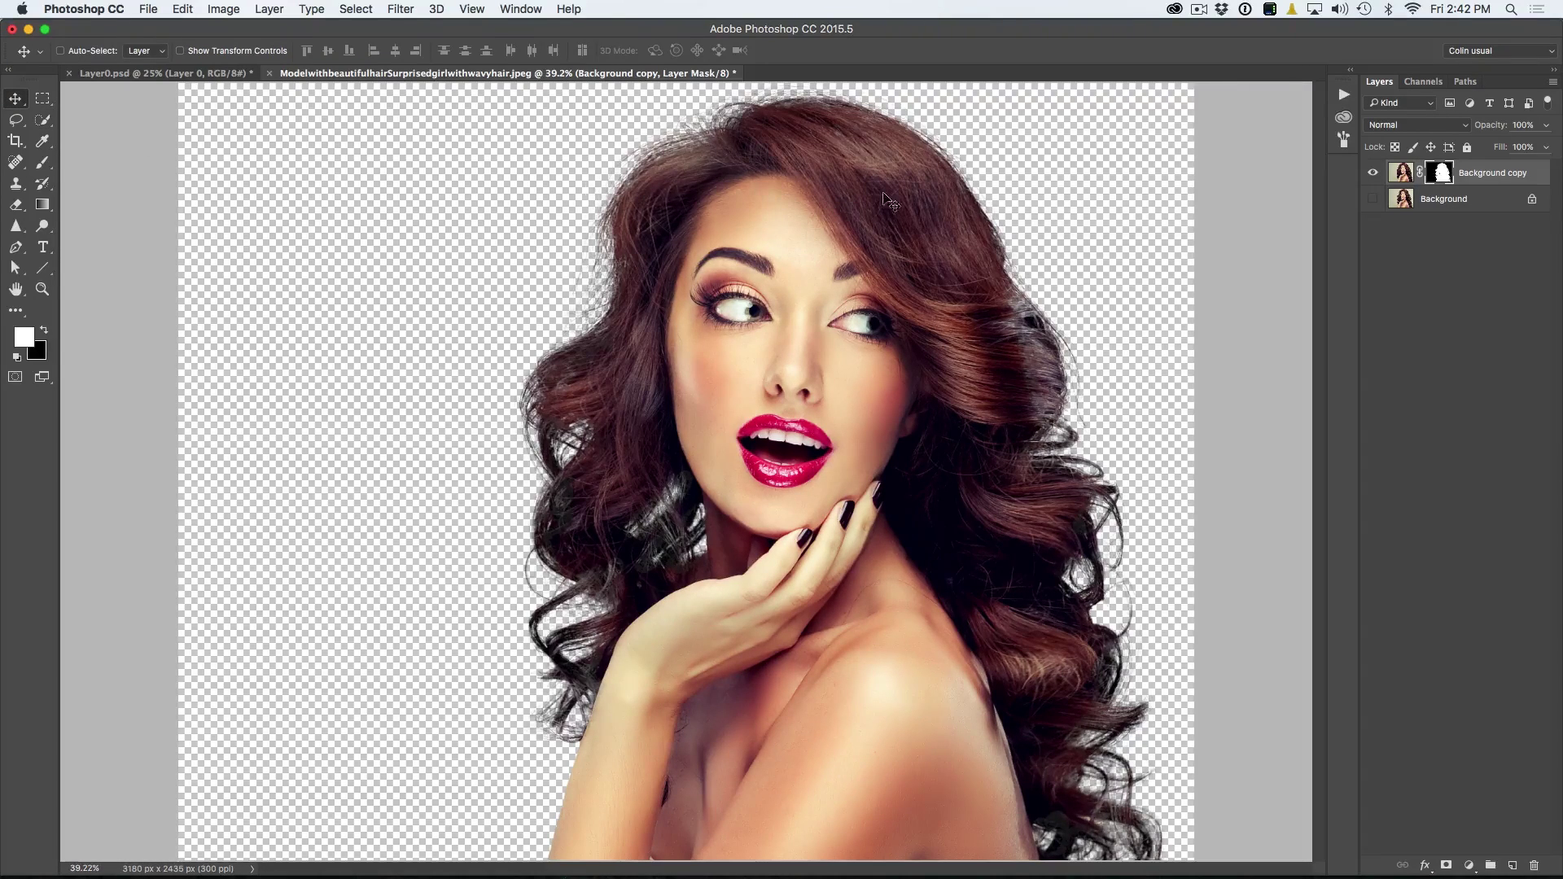
drag(869, 252, 222, 75)
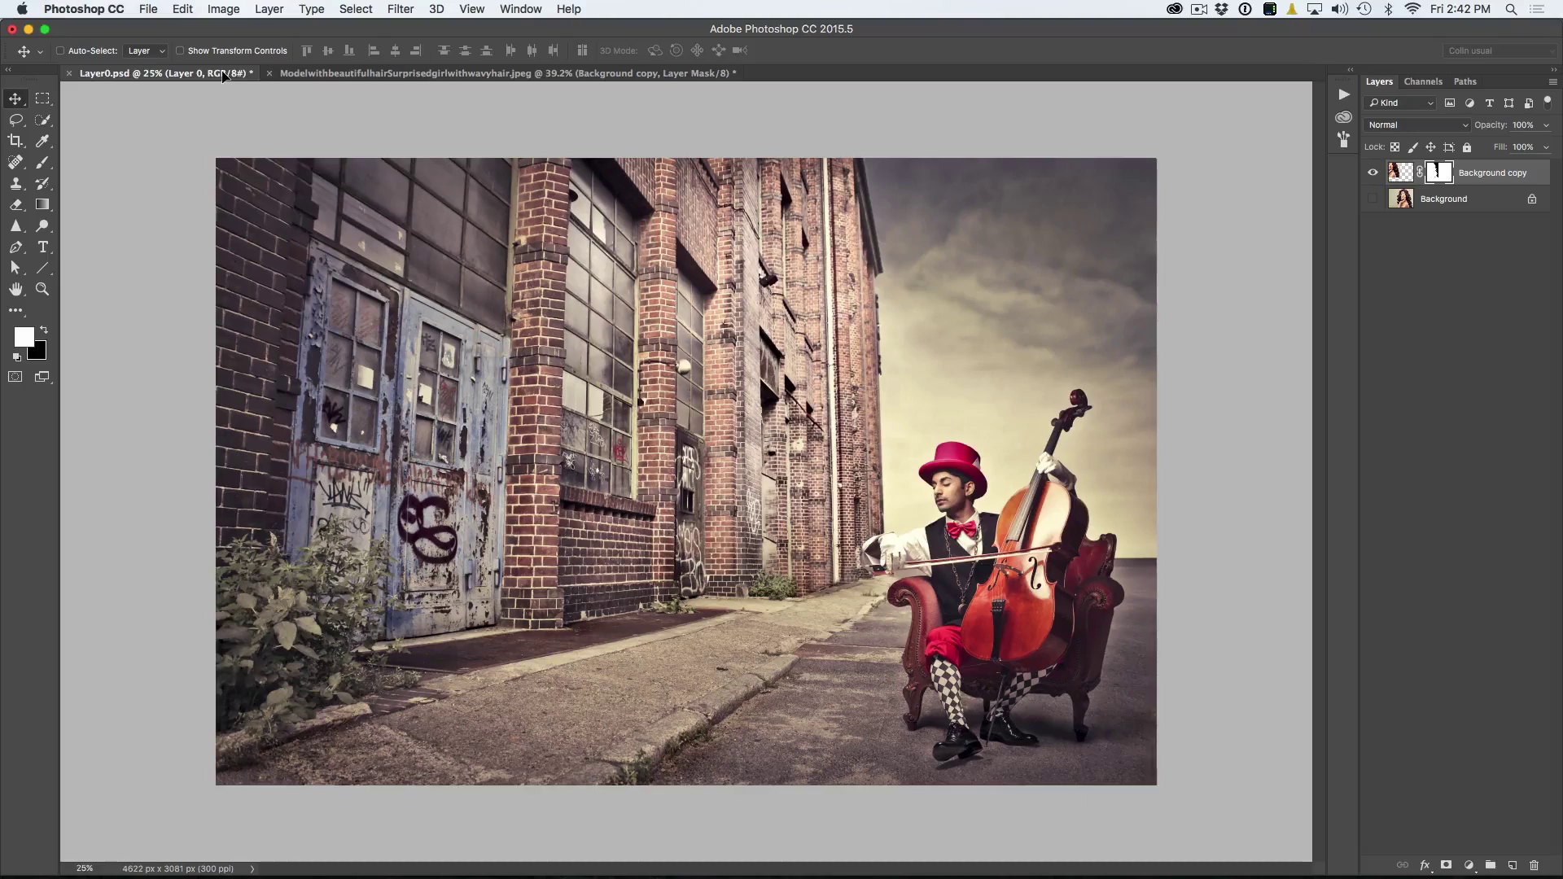
drag(683, 413, 600, 469)
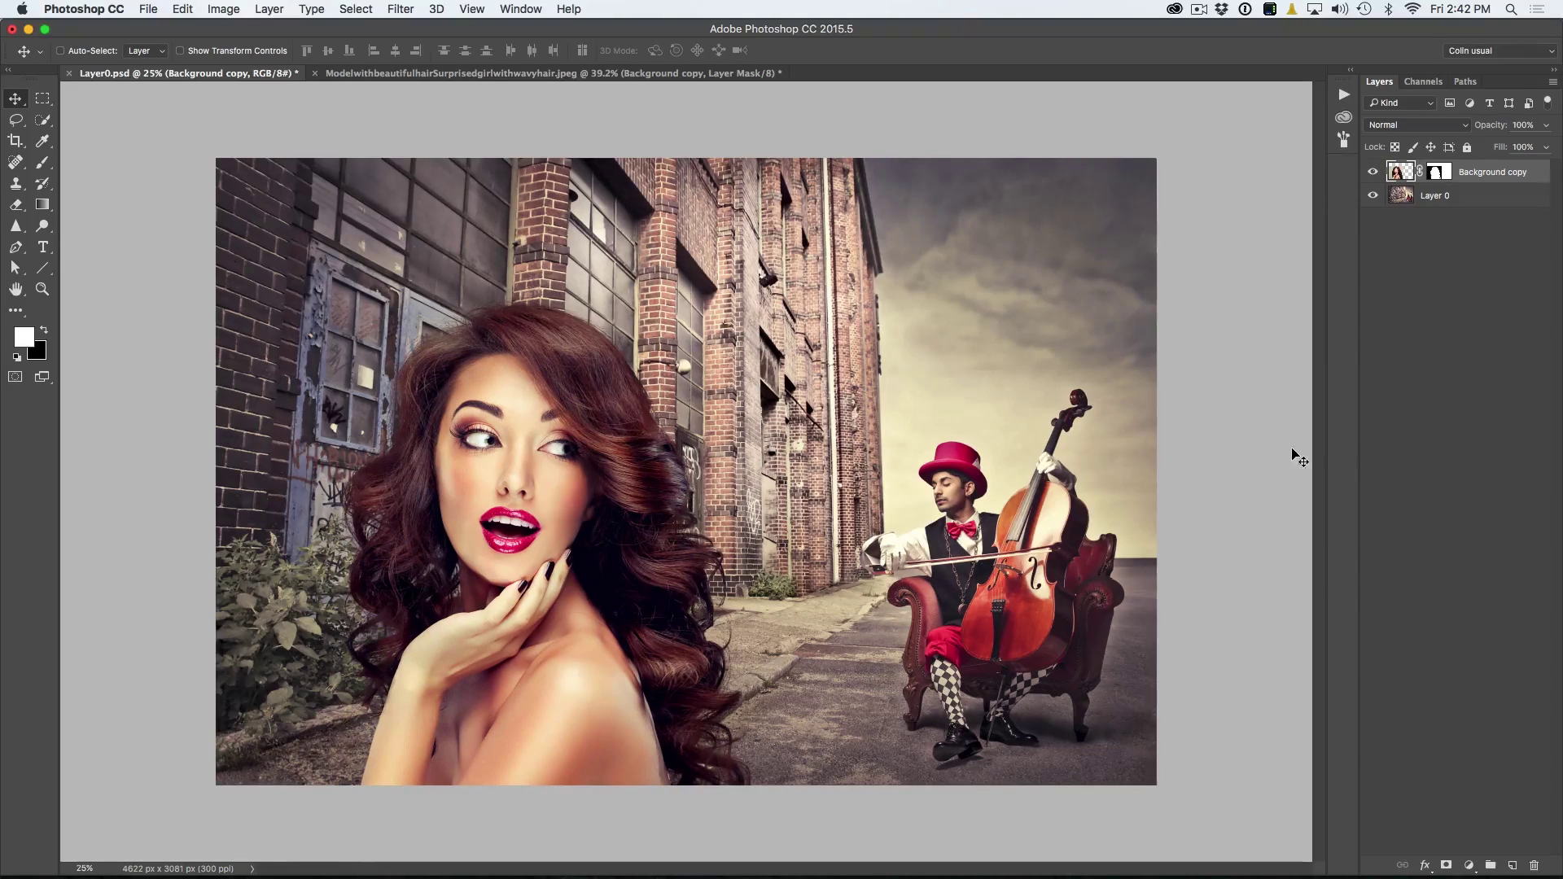